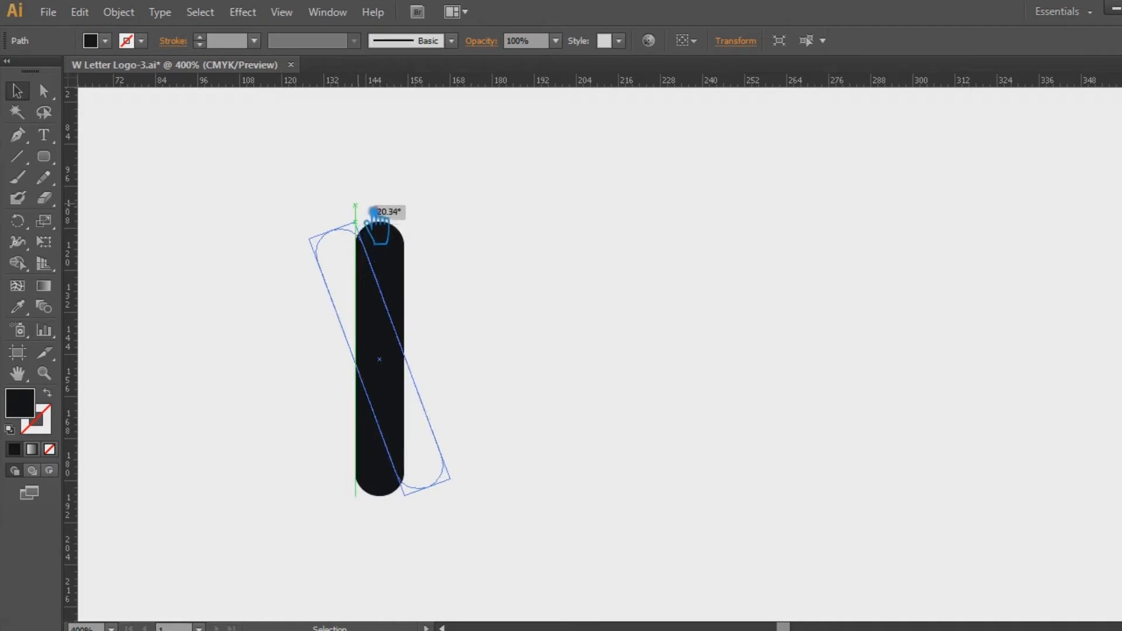
Select the slanted bar, switch the screen mode to full screen with the menu bar, and show the bounding box
click(491, 322)
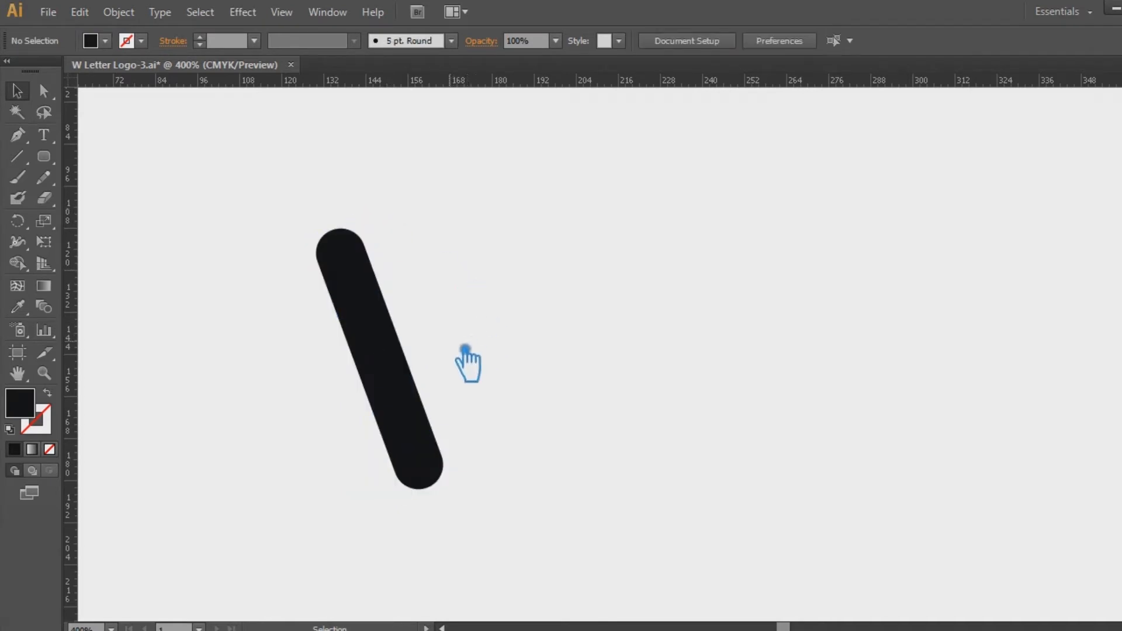
click(408, 414)
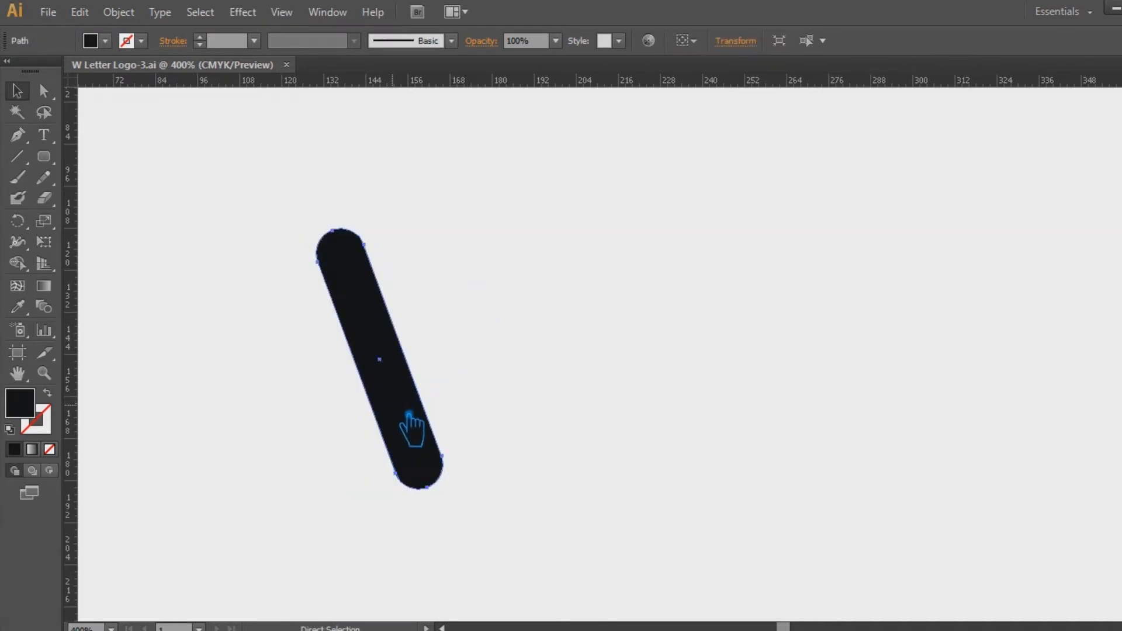
key(f)
key(ctrl+shift+b)
Shift a copy of the slanted bar horizontally to the right, leaving a wide gap between the two parallel bars
key(Right)
key(Right)
key(Right)
key(Right)
key(Right)
key(Right)
key(Right)
key(Right)
key(Right)
key(Right)
key(Right)
key(Right)
key(Right)
key(Right)
key(Right)
key(Right)
key(Right)
key(Right)
key(Right)
key(Right)
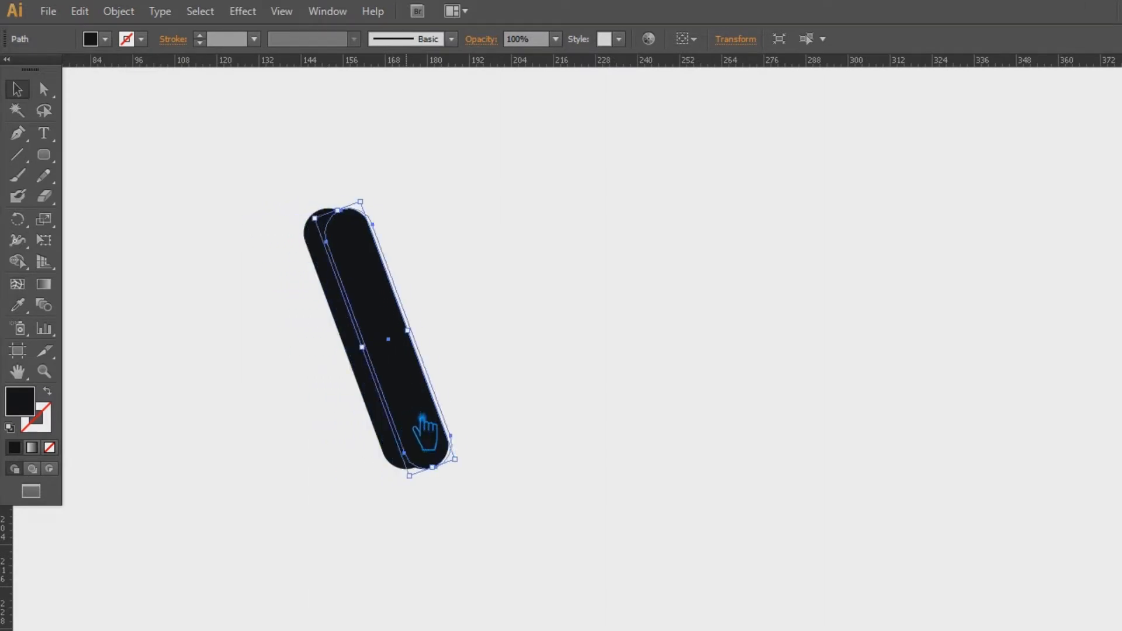
key(Right)
key(Right)
key(Right)
key(Right)
key(Right)
key(Right)
key(Right)
key(Right)
key(Right)
key(Right)
key(Right)
key(Right)
key(Right)
key(Left)
key(Left)
key(Left)
key(Left)
key(Left)
key(Left)
key(Left)
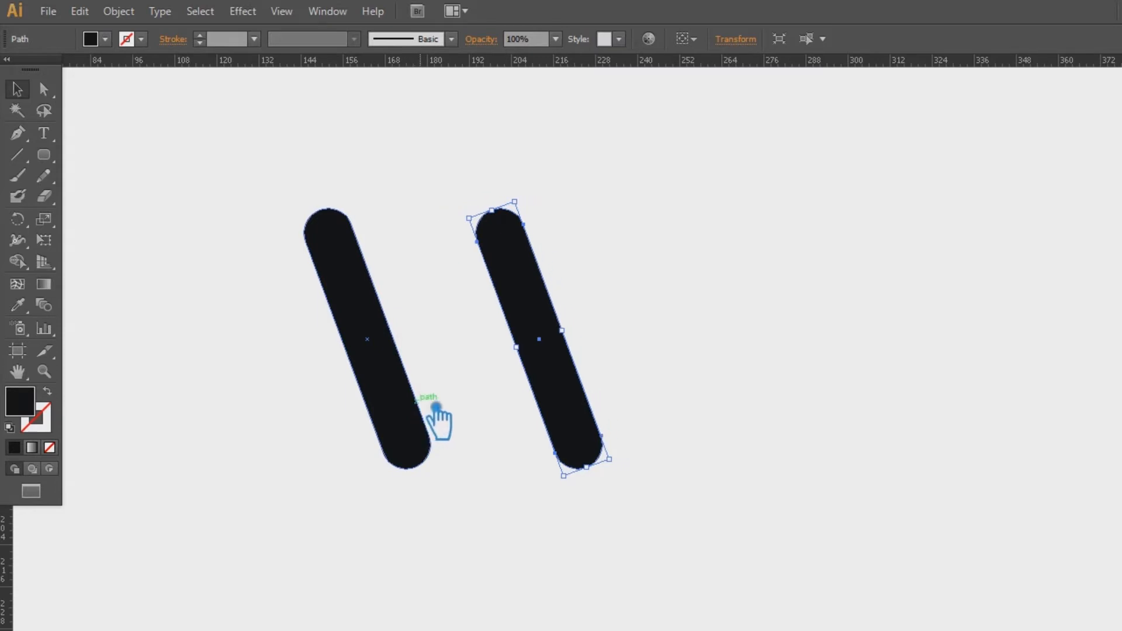
shift+click(439, 416)
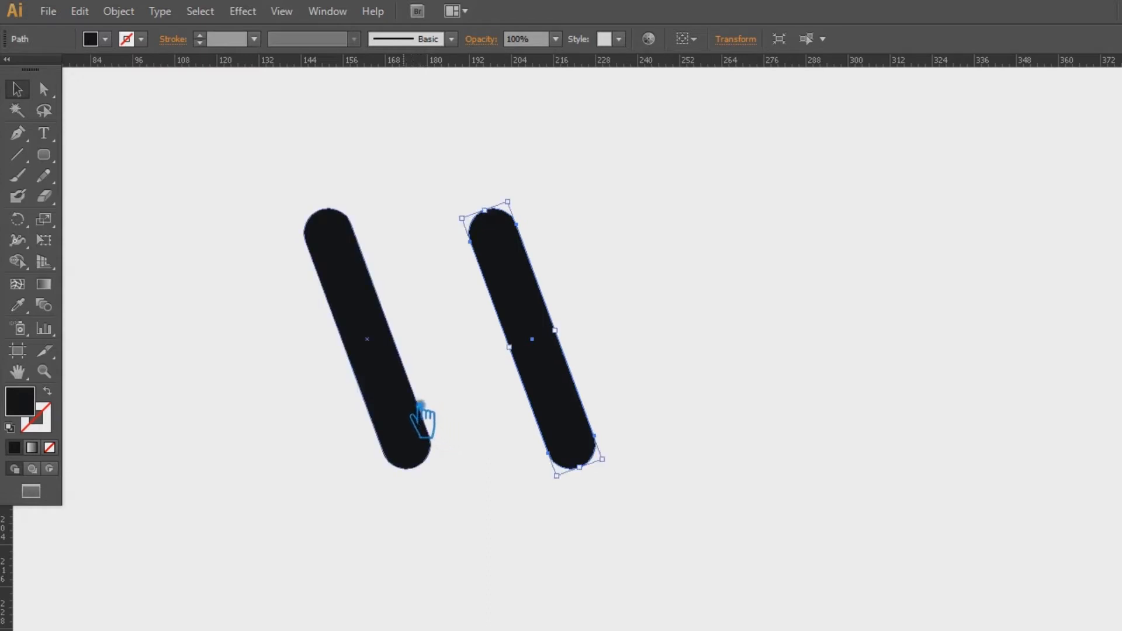
Rotate a copy of the second bar around its lower rounded end so the two bars form a V
key(r)
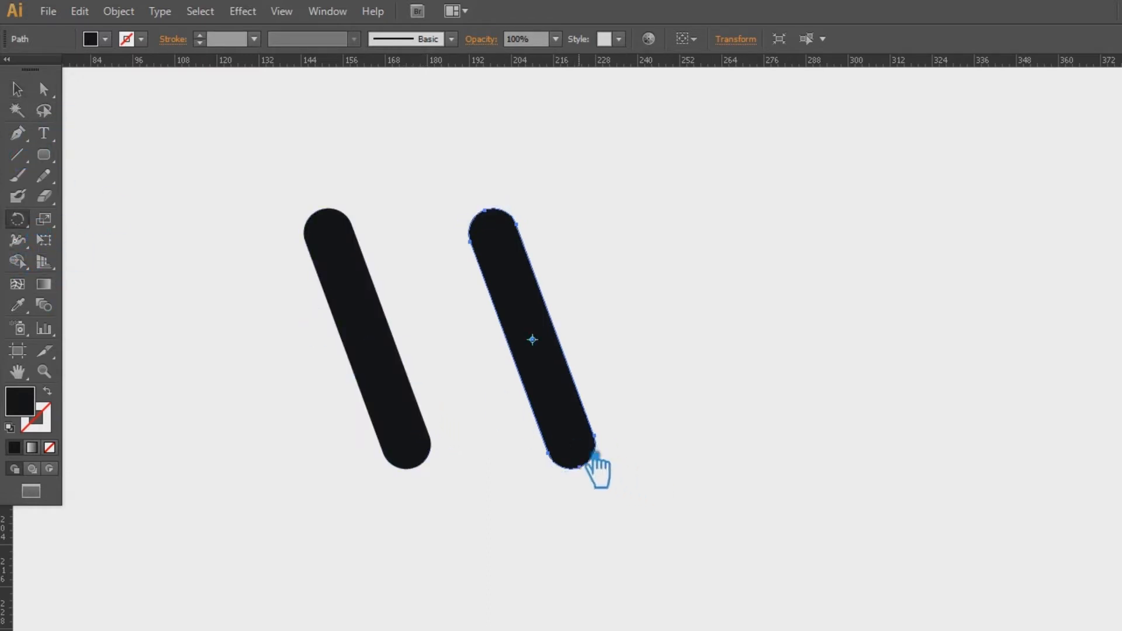
click(571, 442)
drag(571, 410, 673, 285)
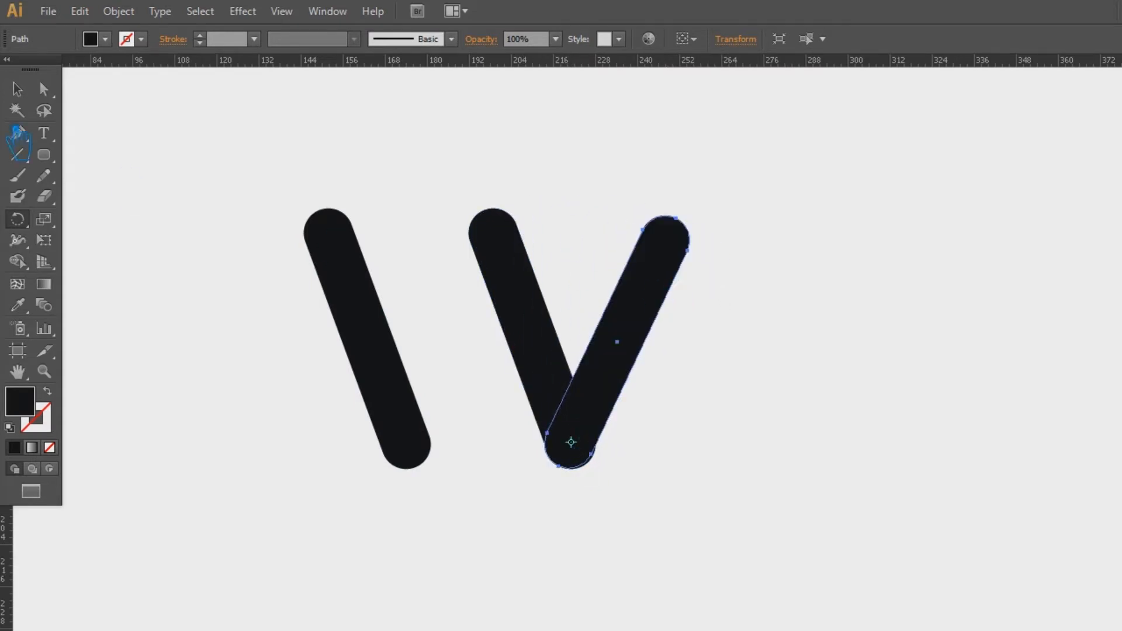
Nudge the copied right arm of the V so its lower rounded end lines up with the bar beneath it
click(17, 89)
click(760, 328)
drag(622, 411, 629, 425)
click(724, 481)
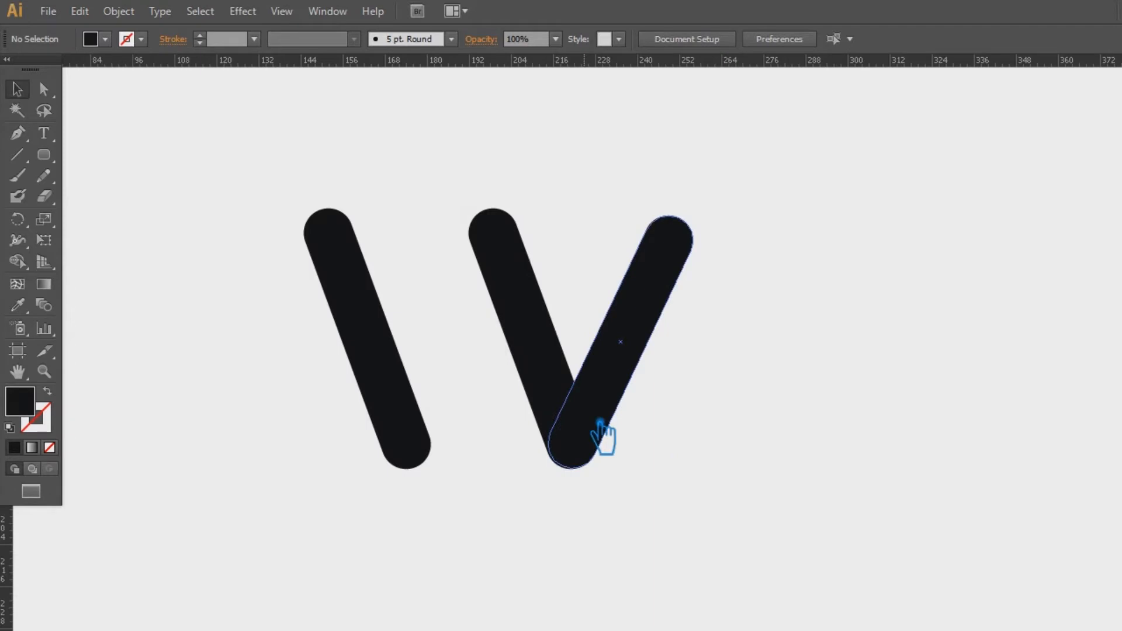
key(ctrl+equal)
key(ctrl+equal)
drag(709, 495, 717, 439)
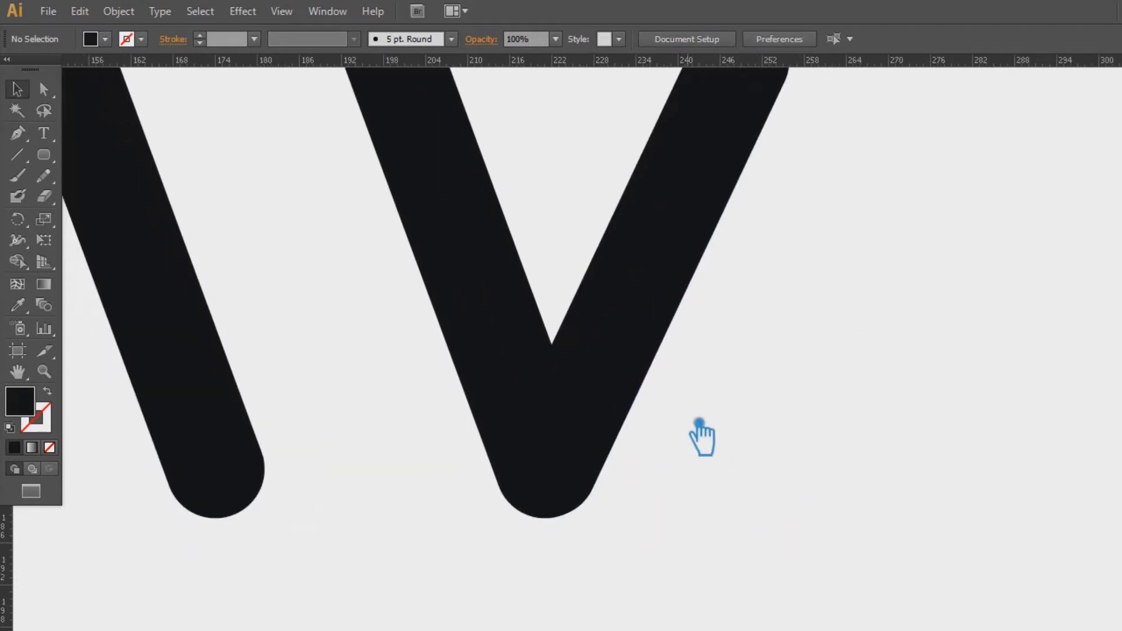
drag(628, 409, 627, 409)
click(687, 488)
Rotate a copy of the first bar around its lower end so its top meets the second bar's top, completing a W
drag(496, 542, 615, 605)
drag(489, 454, 539, 483)
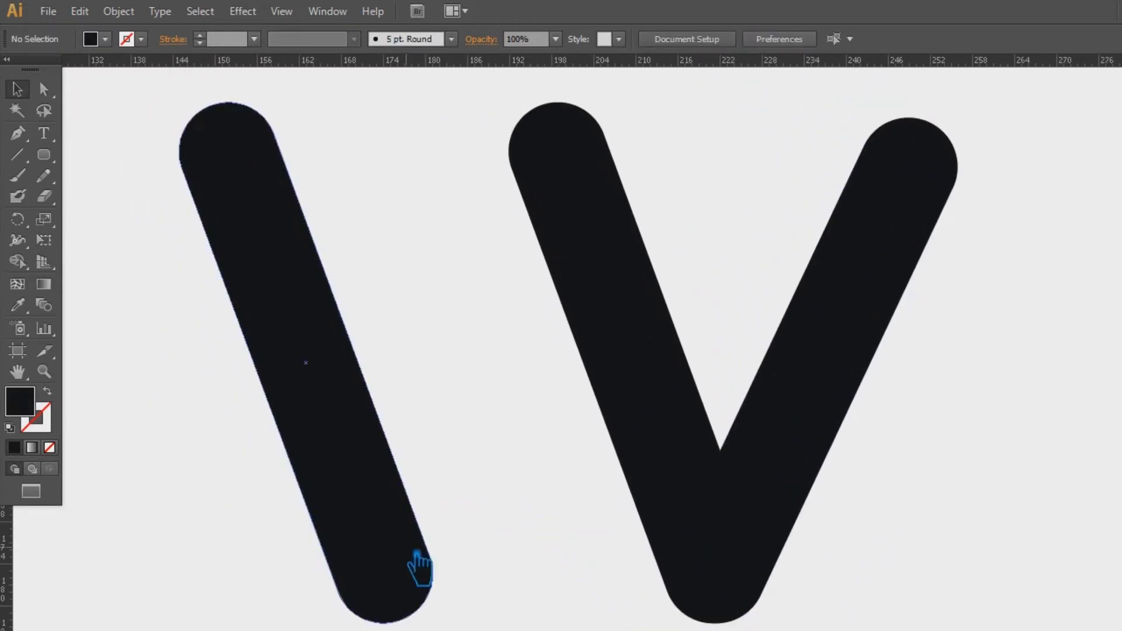
click(395, 544)
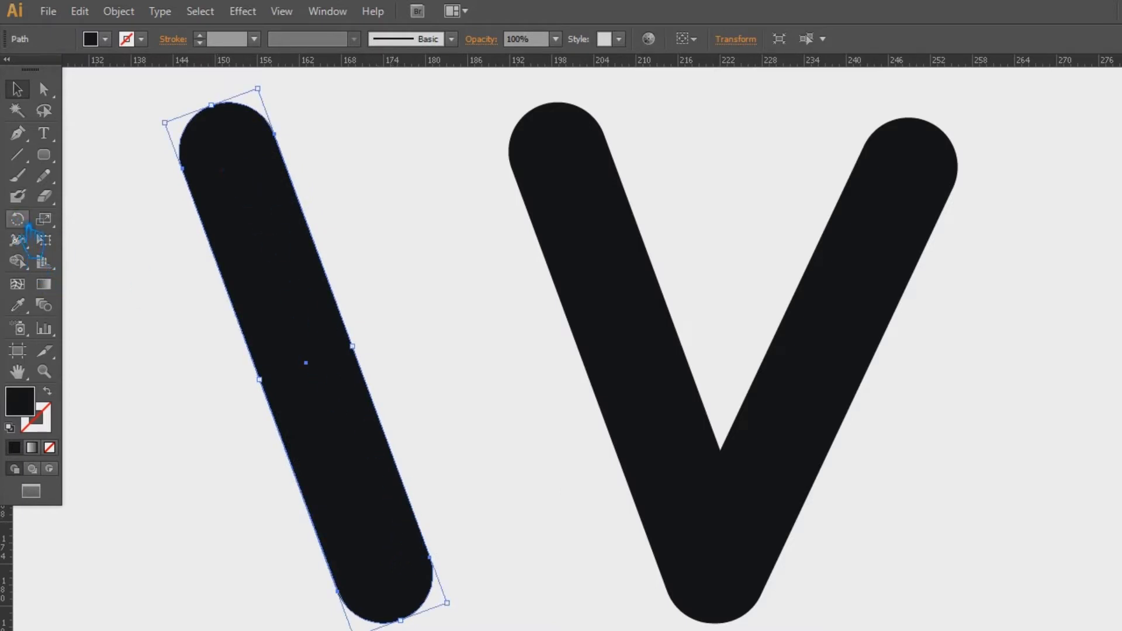
click(23, 225)
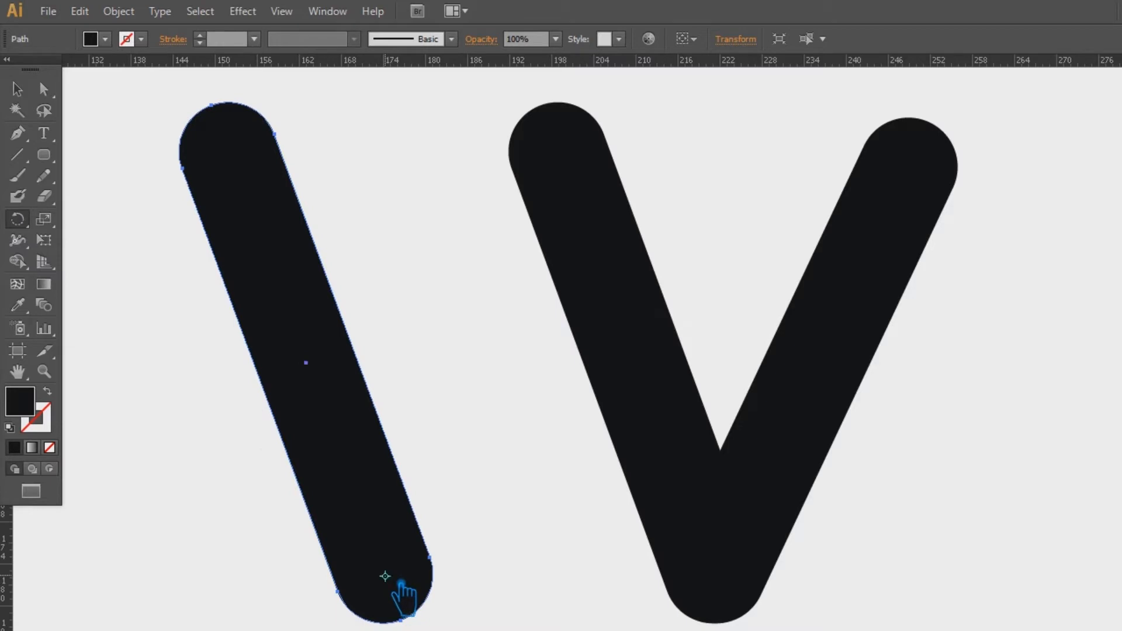
drag(297, 261, 552, 257)
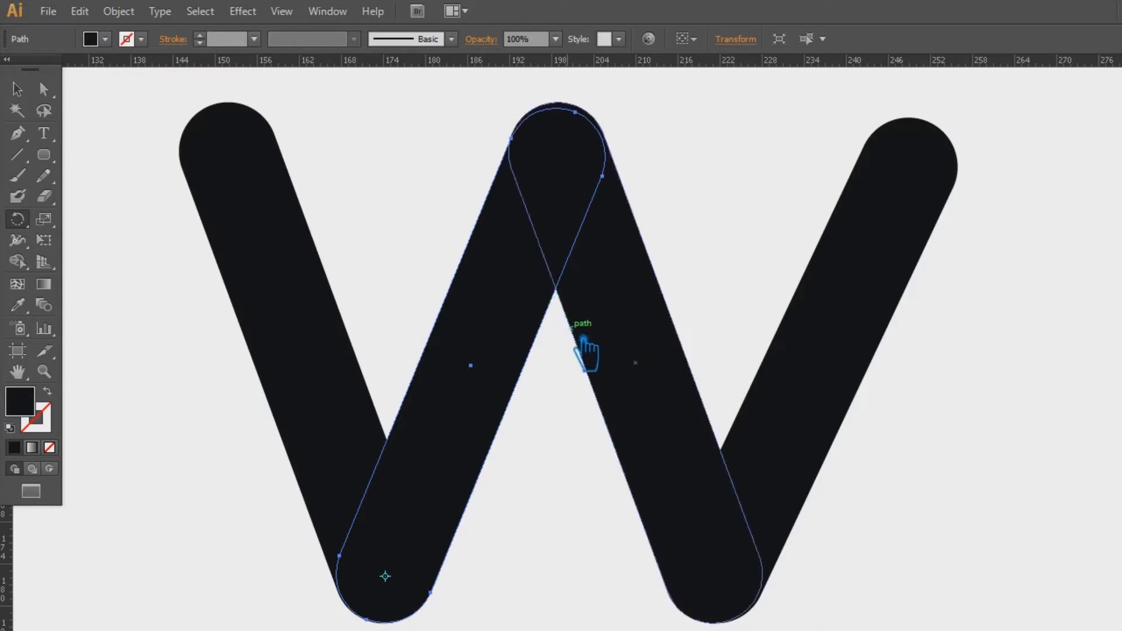
click(17, 89)
click(383, 143)
Select only the top anchor points of the two inner bars and move them straight down to lower the W's middle peak
scroll(456, 164, up, 2)
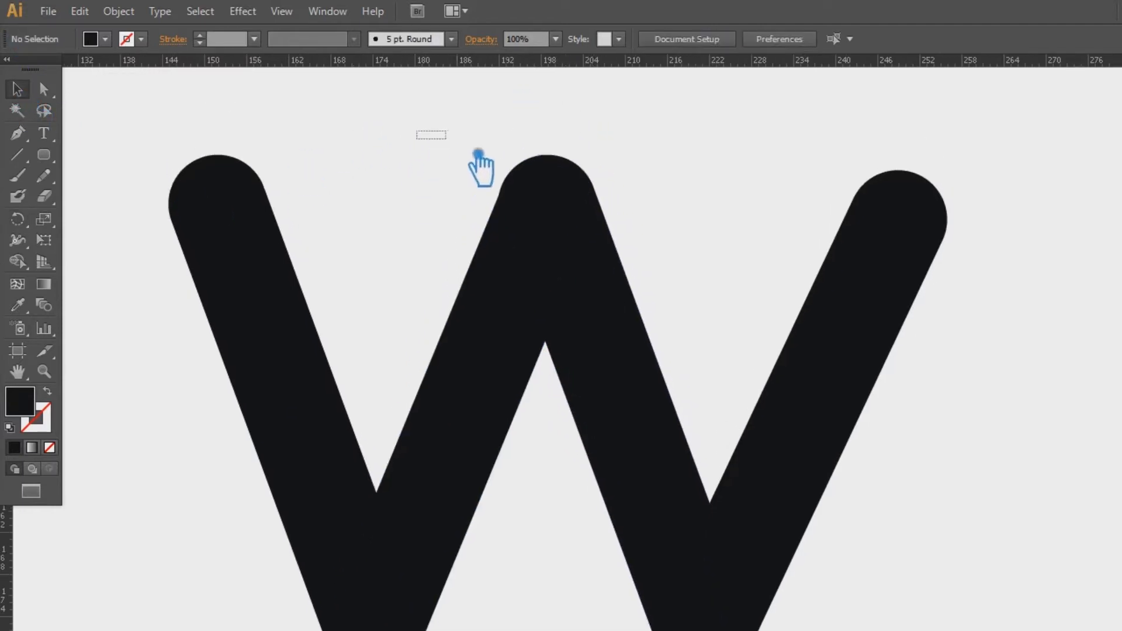
drag(478, 154, 668, 380)
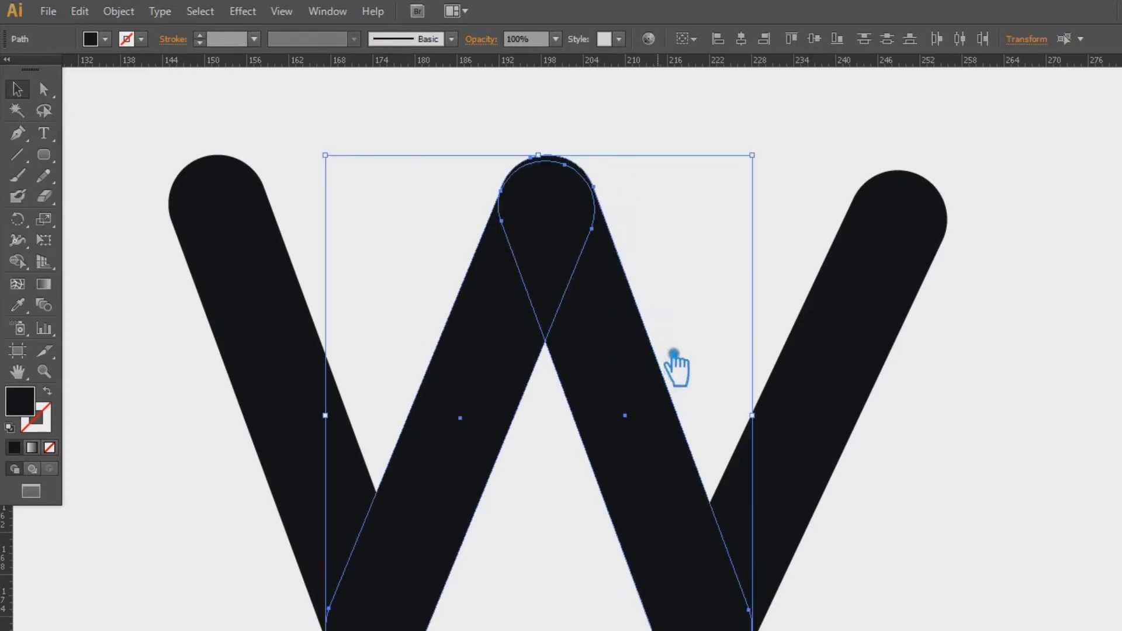
click(44, 88)
drag(418, 107, 660, 331)
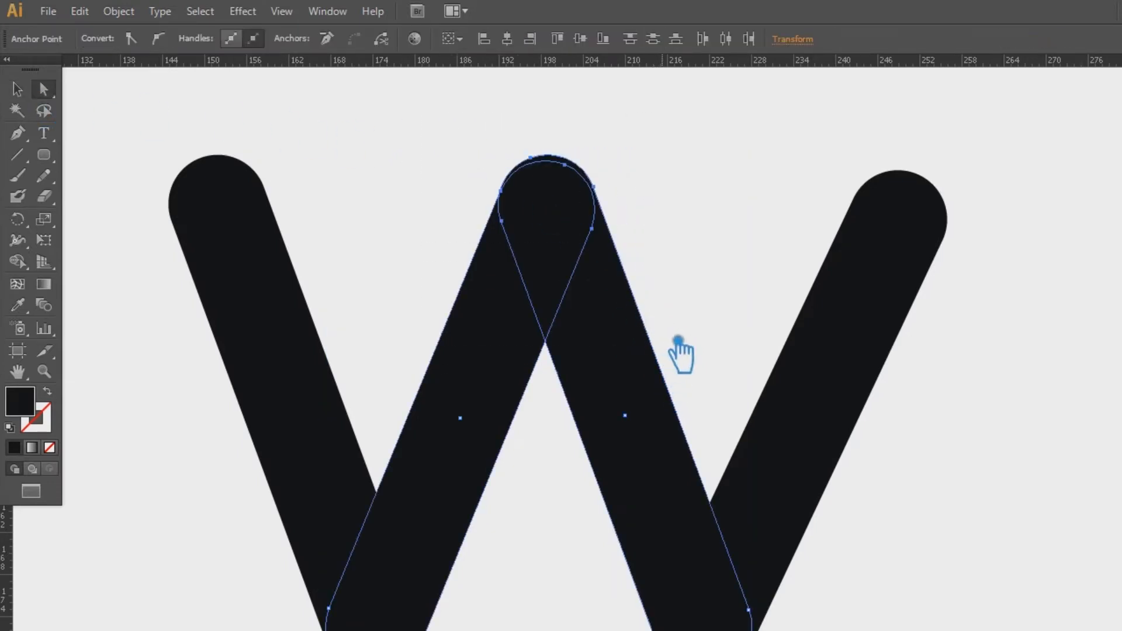
key(Down)
key(Down)
key(Down)
key(Down)
key(Down)
key(Down)
key(Down)
key(Down)
key(Down)
key(Down)
key(Down)
key(Down)
key(Down)
key(Down)
key(Down)
key(Down)
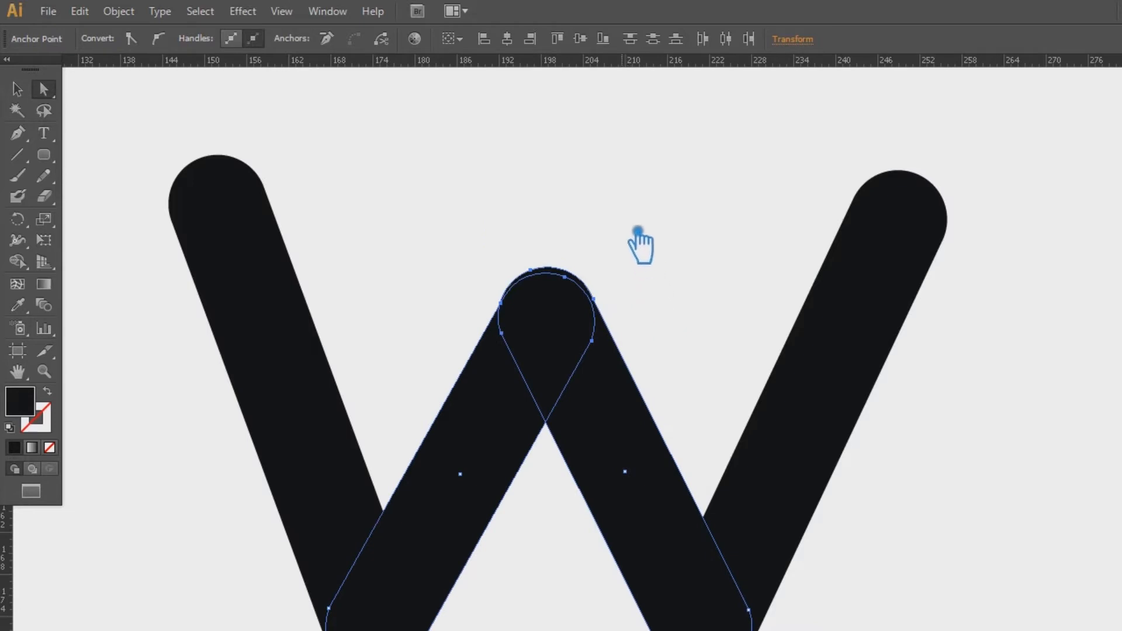
click(637, 231)
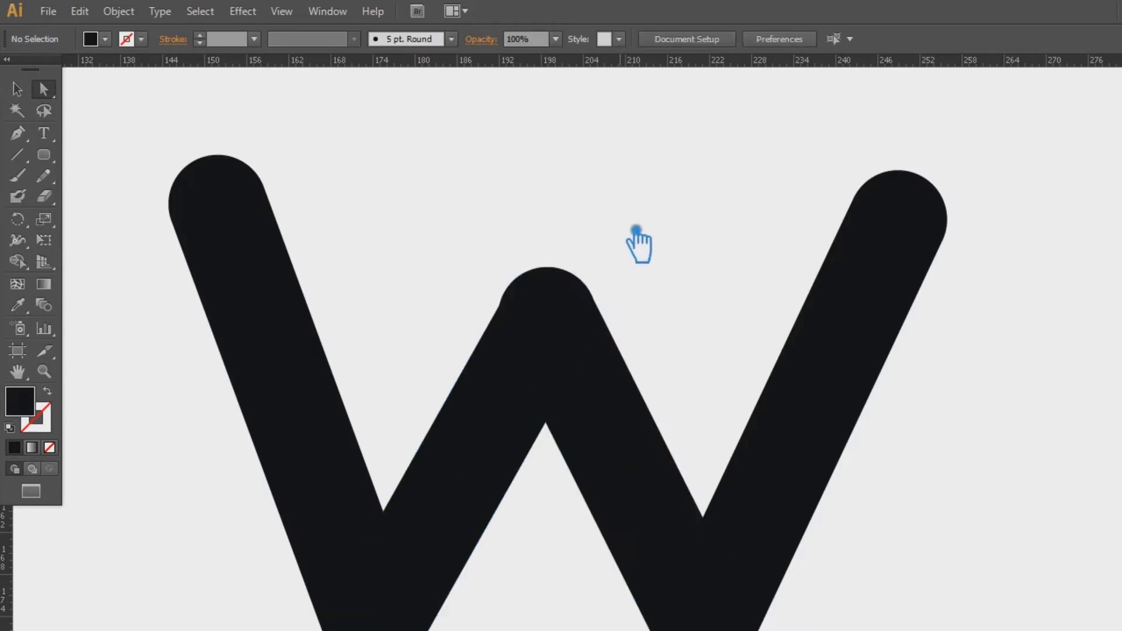
Rotate the right inner bar slightly around its lower rounded end to refine the middle peak
click(508, 374)
click(613, 424)
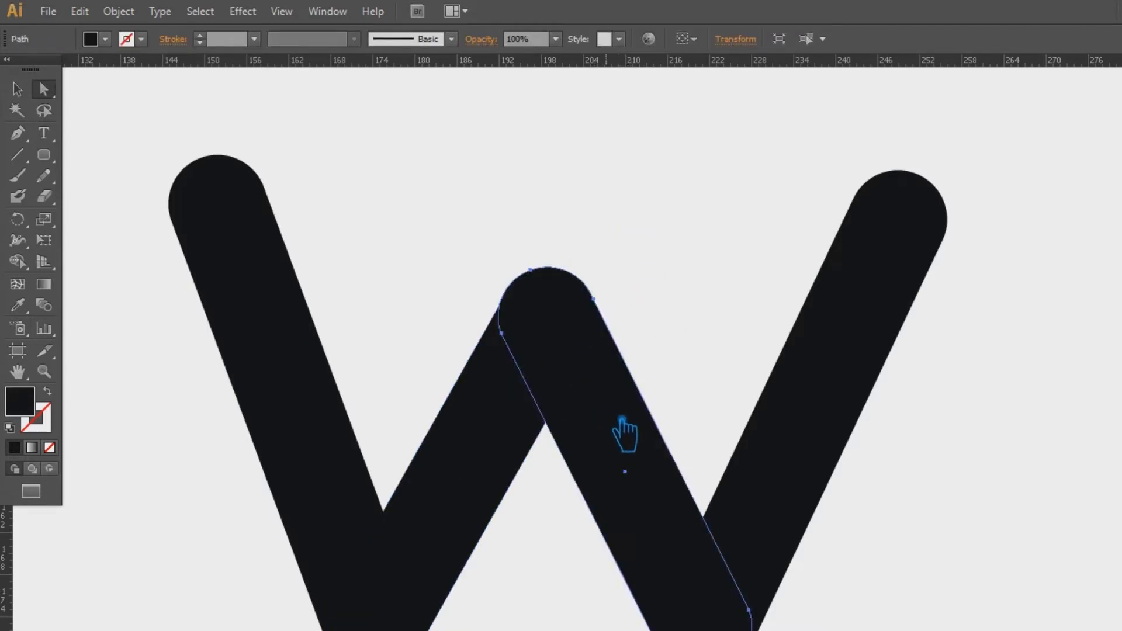
drag(621, 431, 576, 348)
click(19, 219)
click(654, 538)
drag(537, 236, 533, 250)
Rotate the left inner bar slightly around its lower rounded end so it blends with the right one at the peak
click(412, 386)
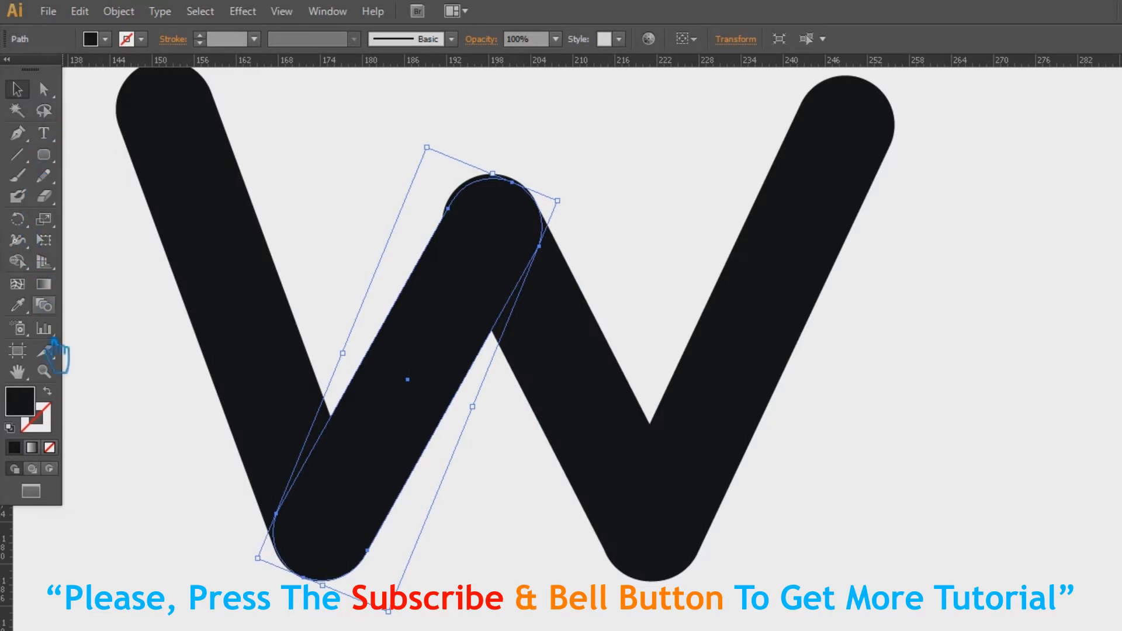
click(17, 219)
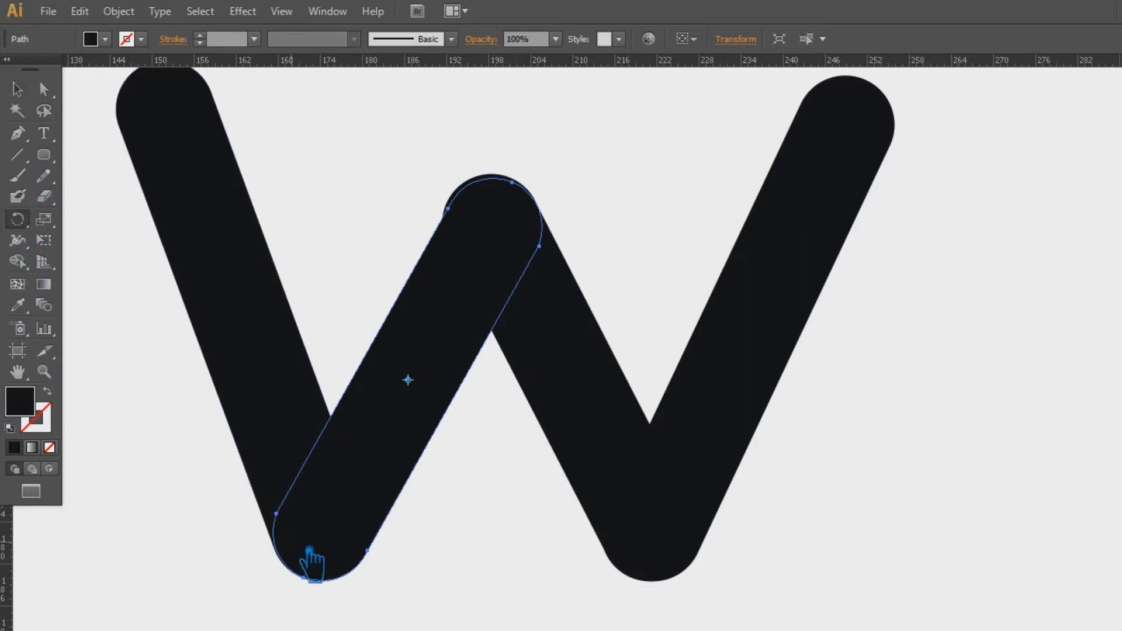
drag(549, 293, 533, 226)
click(17, 89)
click(947, 418)
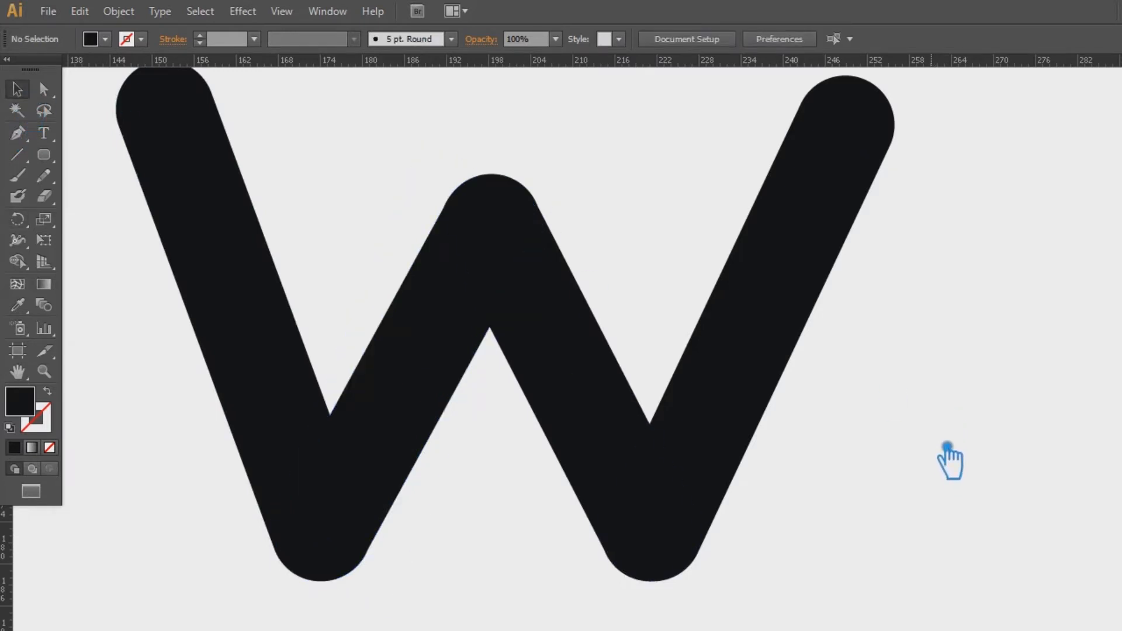
Rotate the W's right outer bar slightly inward around its lower end and compare its height with the left arm
key(ctrl+minus)
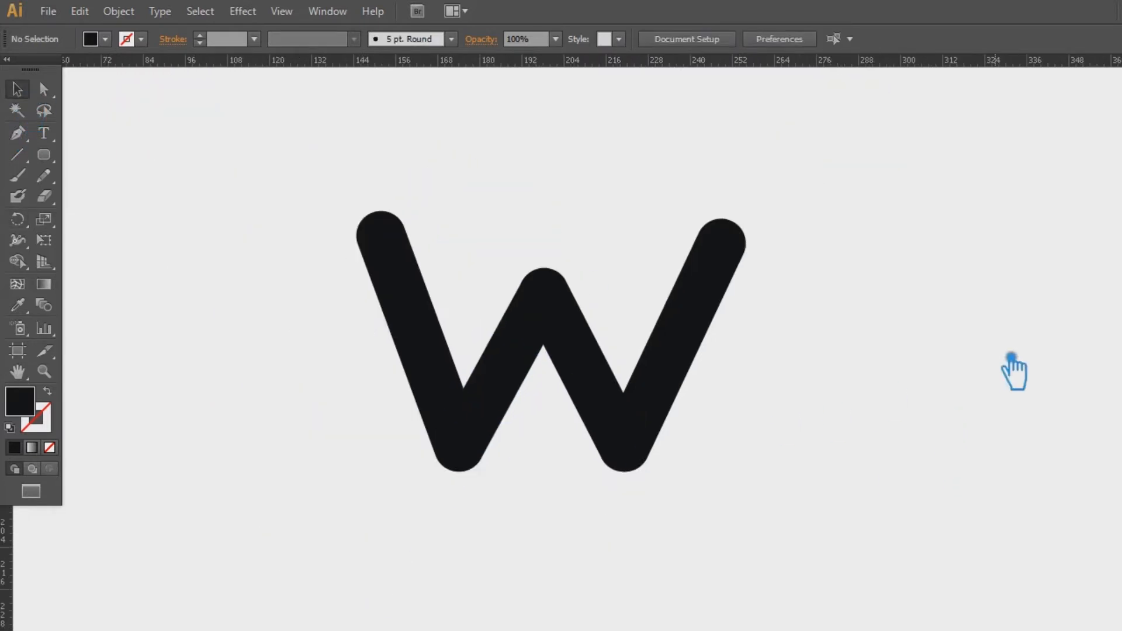
drag(819, 533, 657, 397)
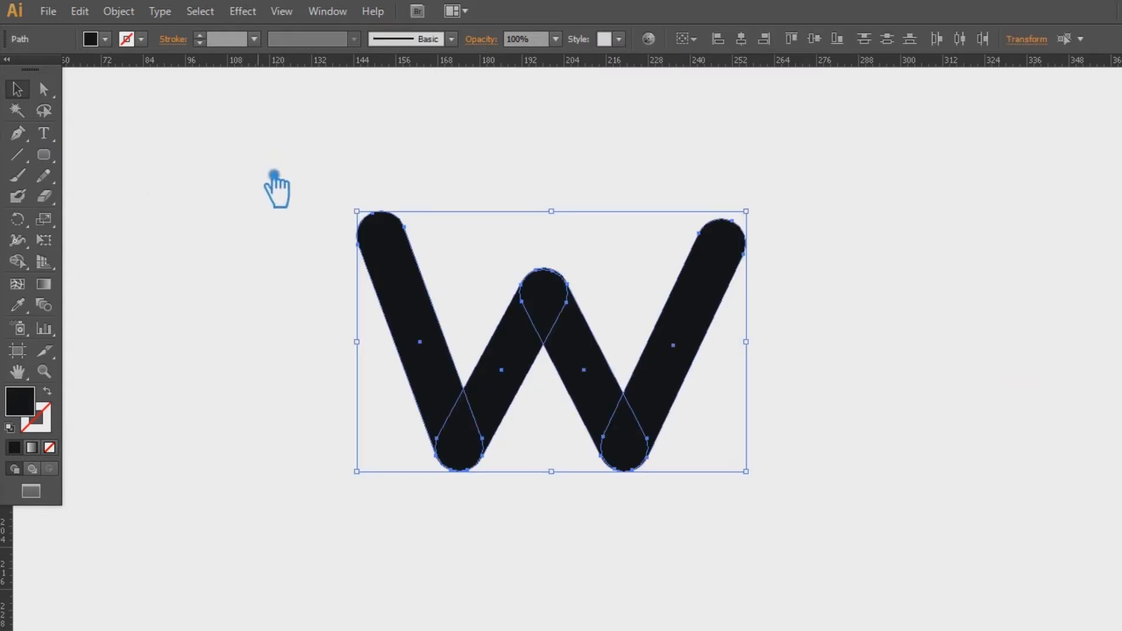
click(947, 248)
click(693, 356)
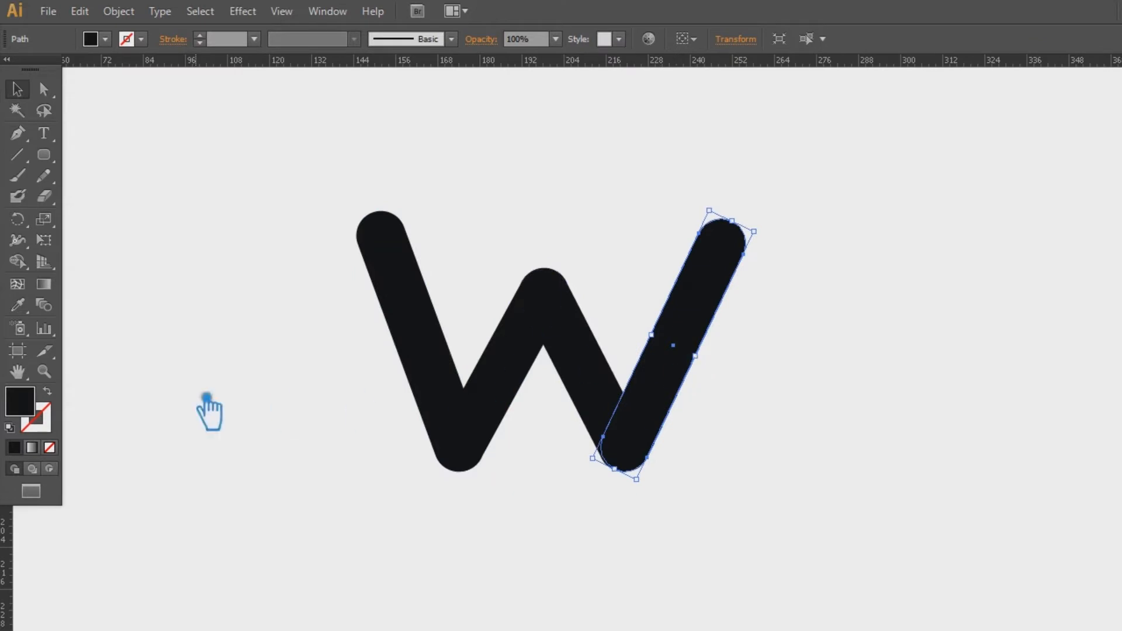
click(22, 222)
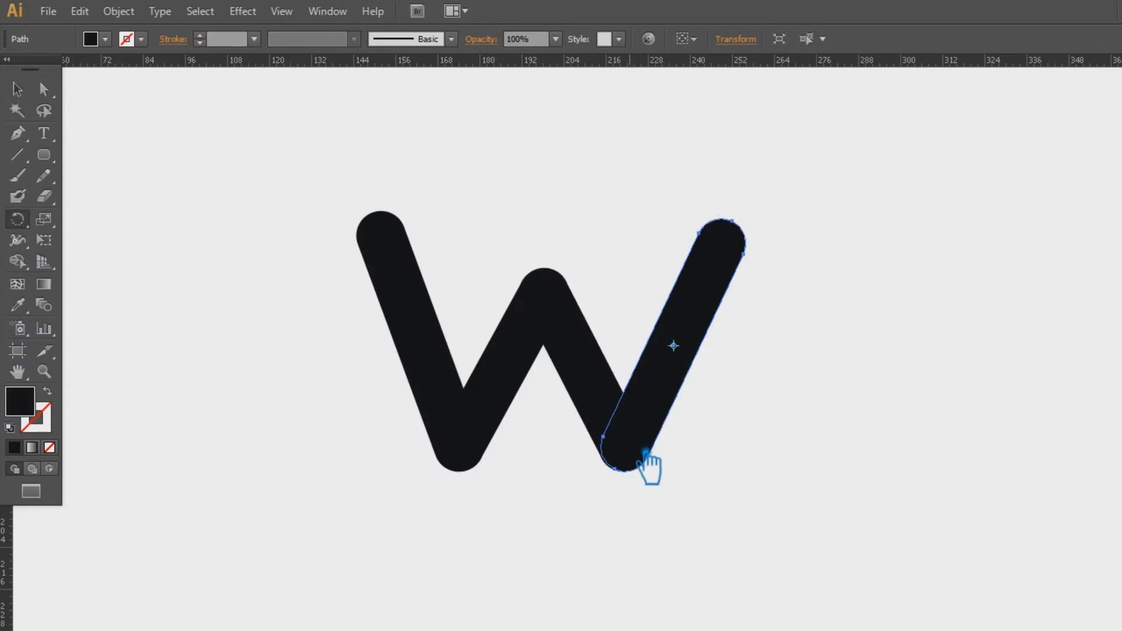
drag(752, 266, 748, 259)
click(17, 88)
drag(875, 530, 214, 188)
click(880, 392)
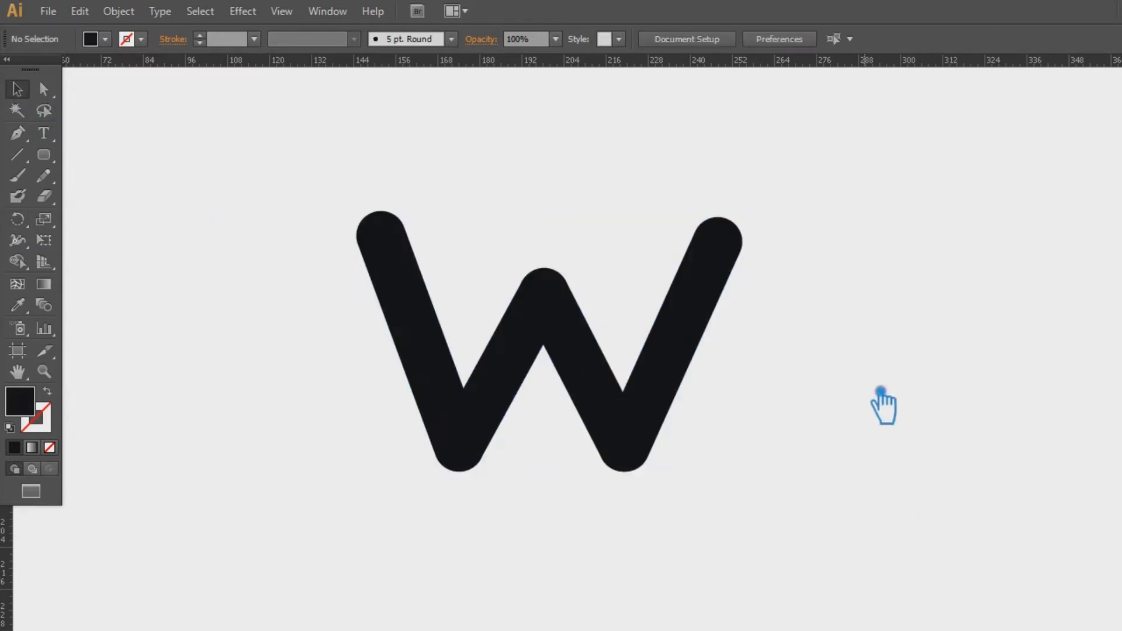
Rotate the right outer bar a little more inward around its lower end to raise its top towards the left arm's height
click(730, 263)
key(c)
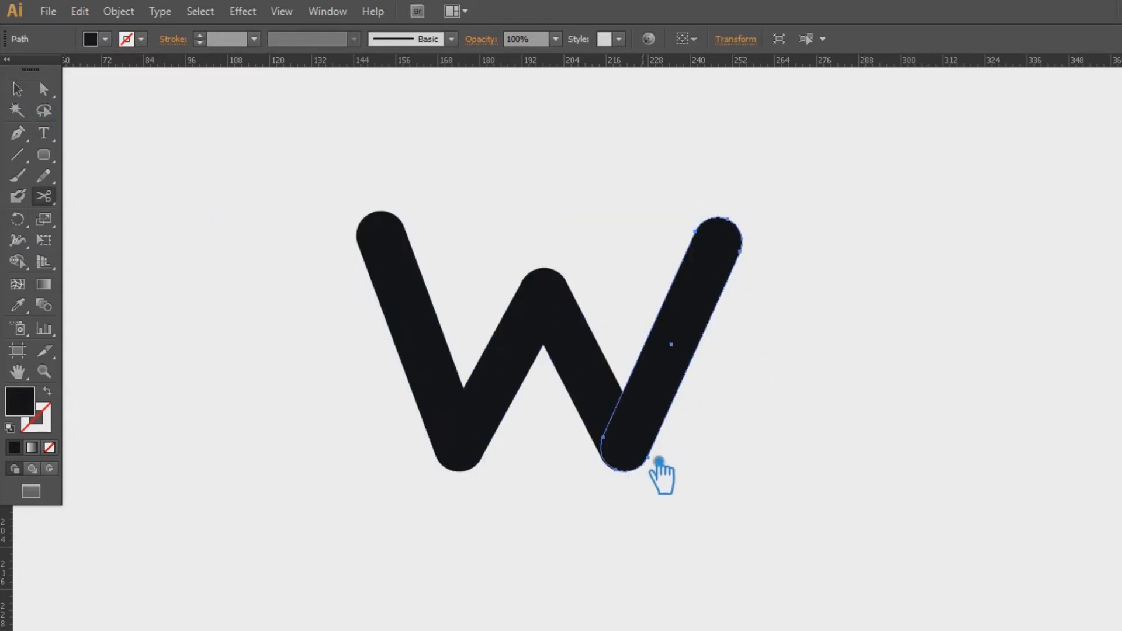
click(644, 459)
click(780, 368)
click(26, 223)
drag(741, 264, 733, 257)
click(17, 89)
mouse_move(801, 500)
mouse_down()
mouse_move(401, 251)
mouse_move(372, 188)
mouse_up()
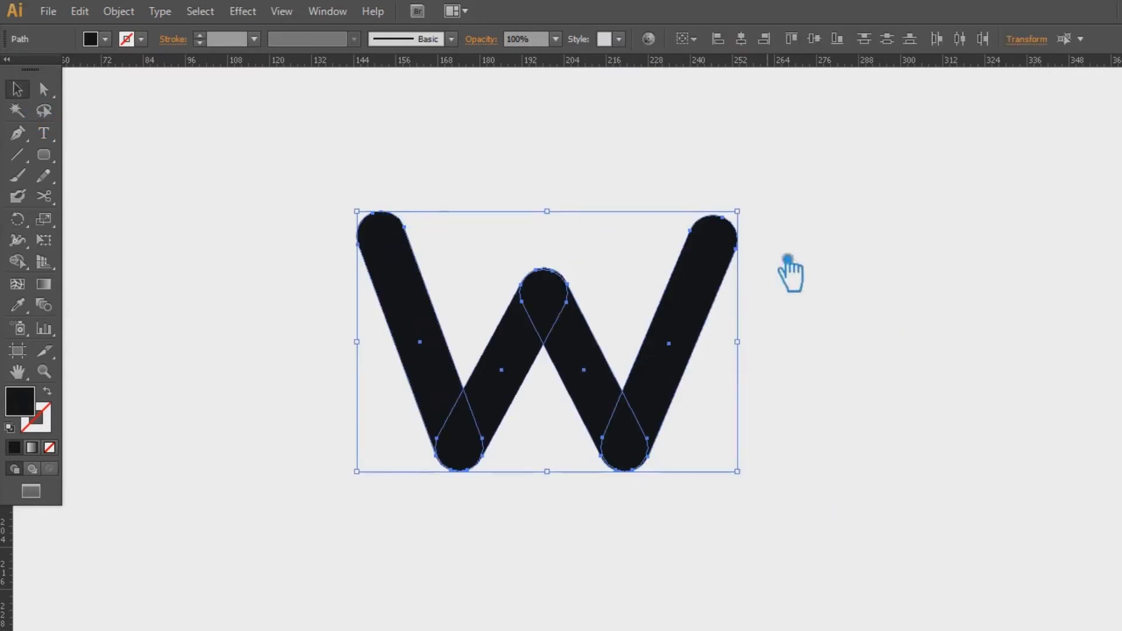
click(819, 280)
Rotate the right outer bar further inward until its top is level with the left arm's, and select all four bars
click(690, 321)
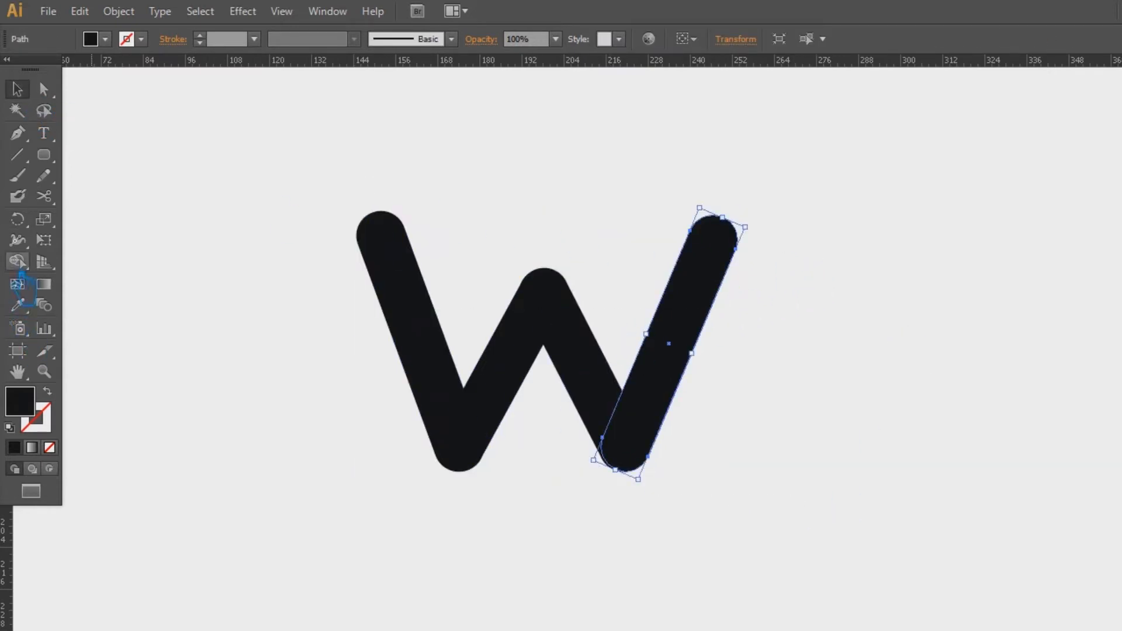
click(17, 218)
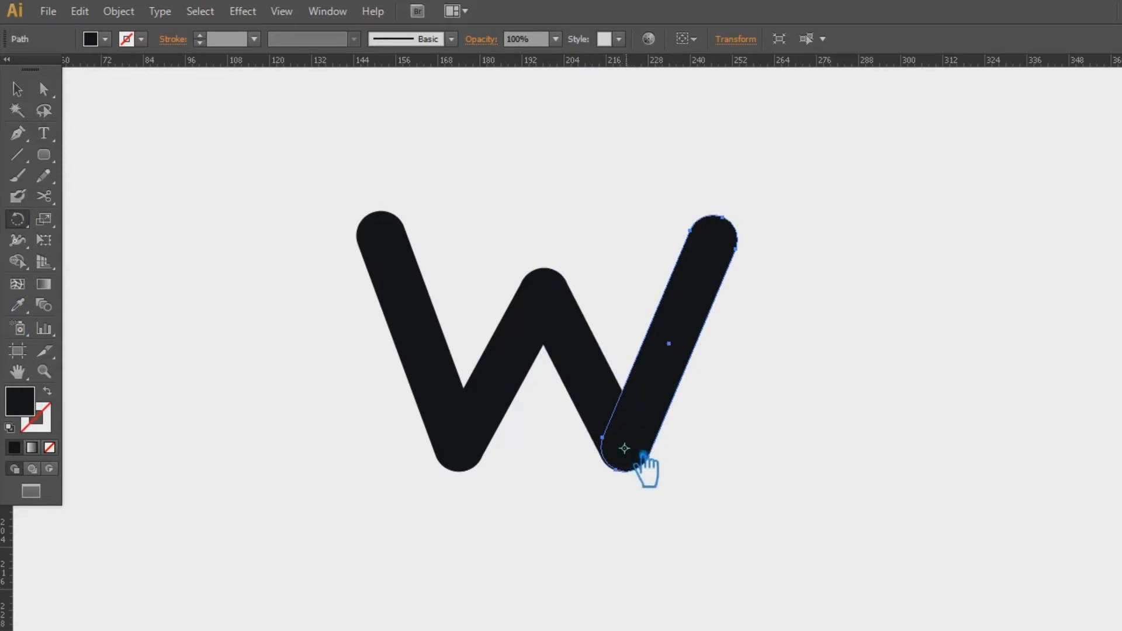
drag(714, 306, 711, 306)
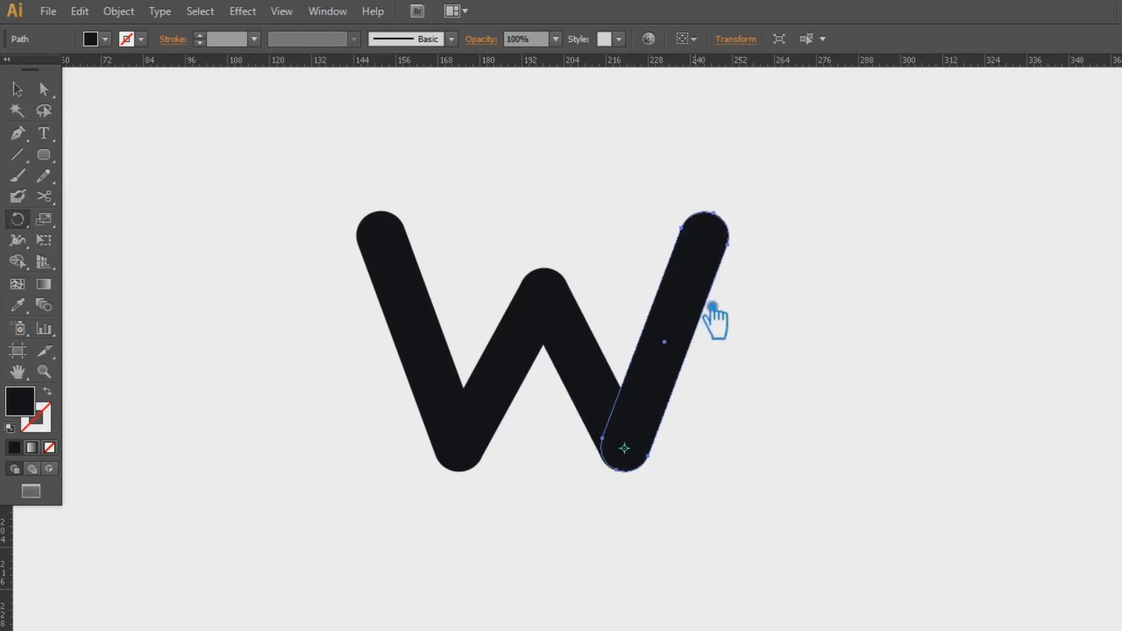
drag(710, 270, 715, 252)
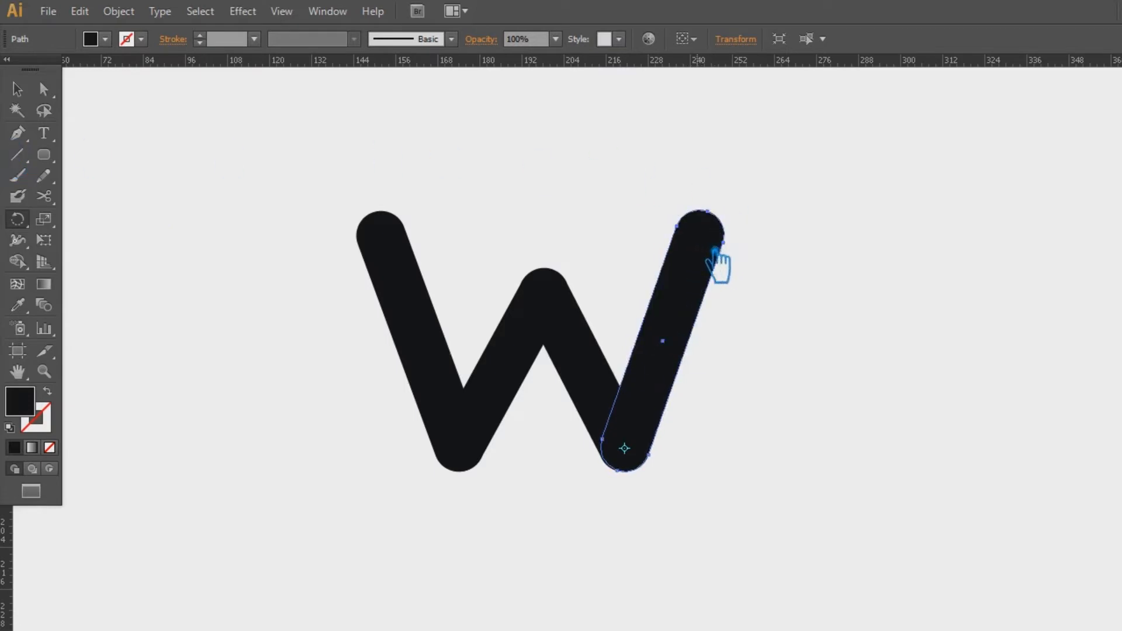
click(17, 89)
click(776, 331)
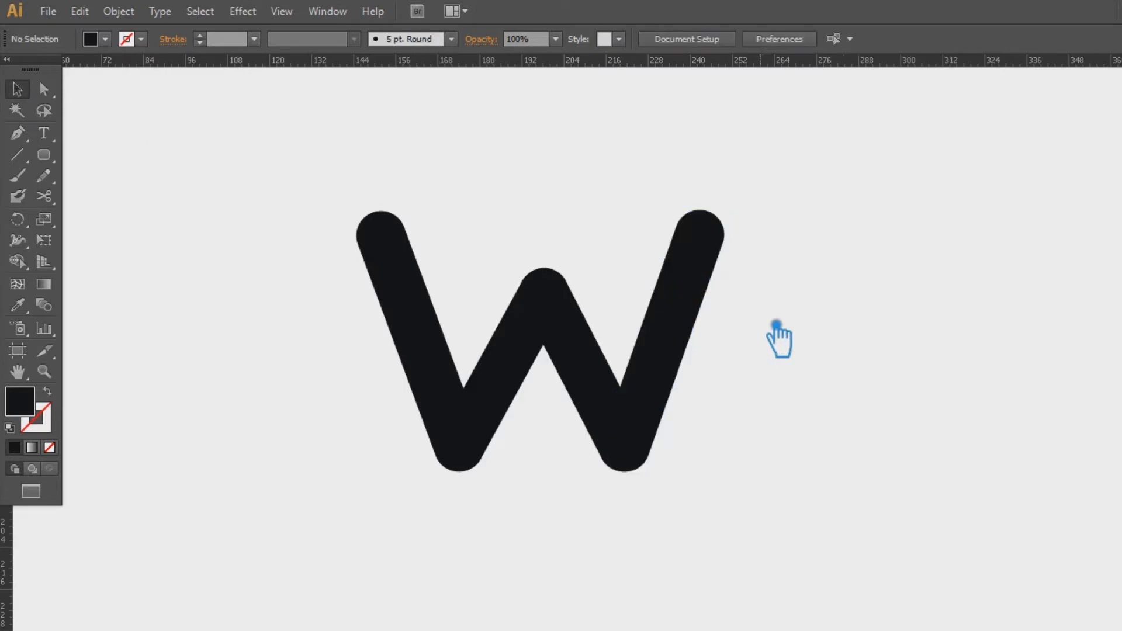
drag(759, 575, 237, 165)
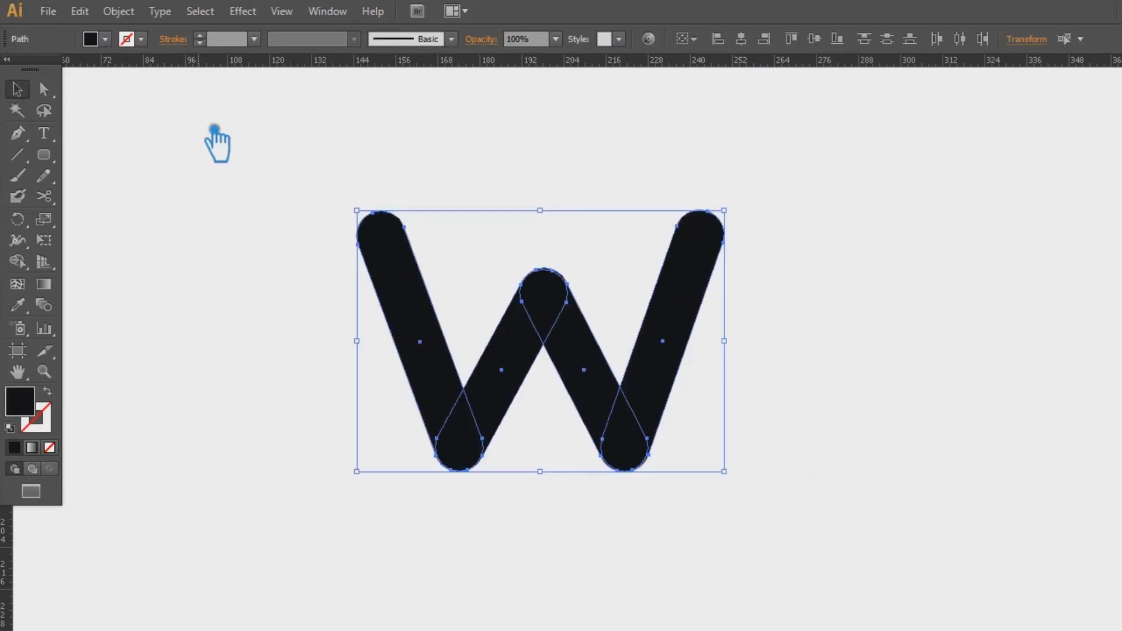
Group the four bars of the W into one object and deselect it
click(851, 263)
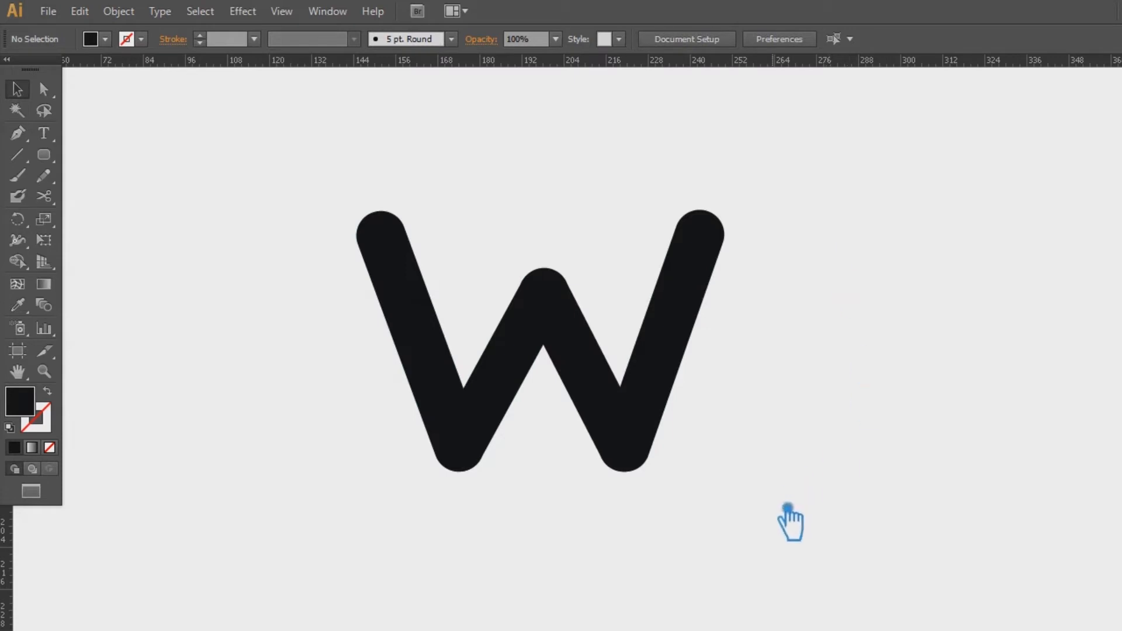
drag(786, 506, 229, 156)
click(191, 225)
Draw a circle centred on the W's middle peak, slightly wider than the letter, with a black stroke and no fill
drag(44, 155, 117, 198)
drag(560, 305, 760, 358)
click(69, 402)
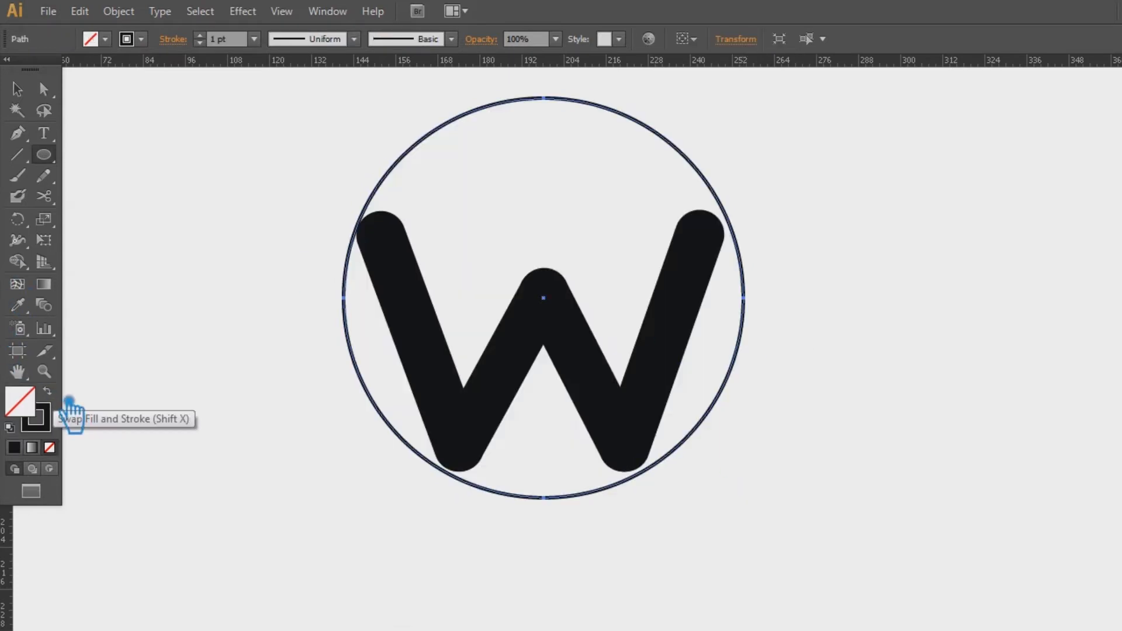
Set the circle's stroke weight to 10 pt
scroll(218, 42, up, 5)
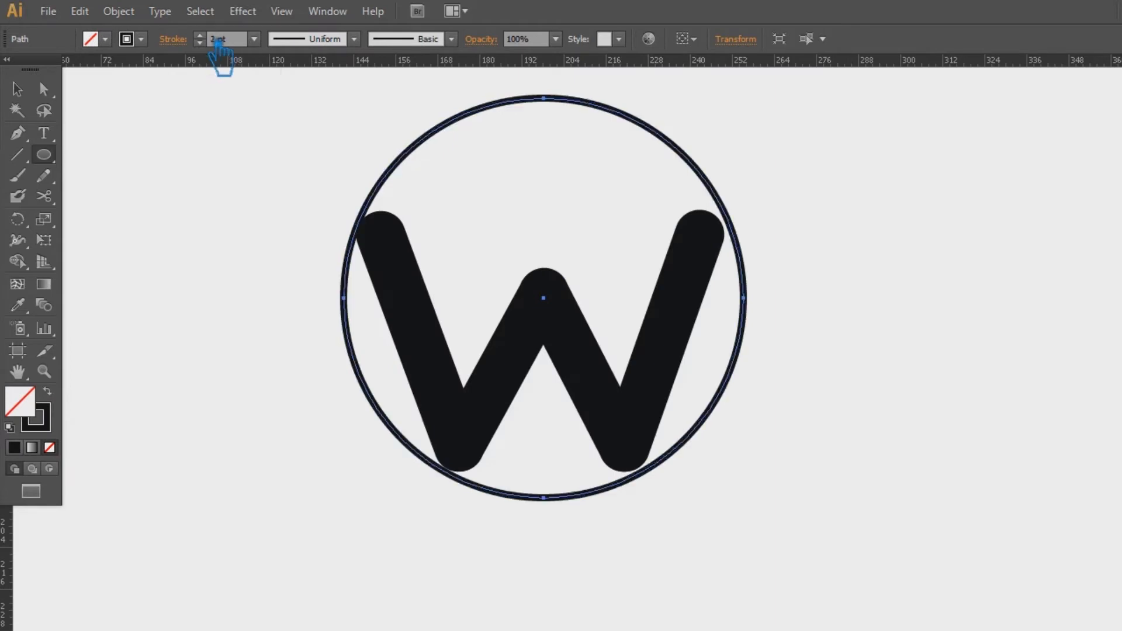
scroll(218, 42, up, 3)
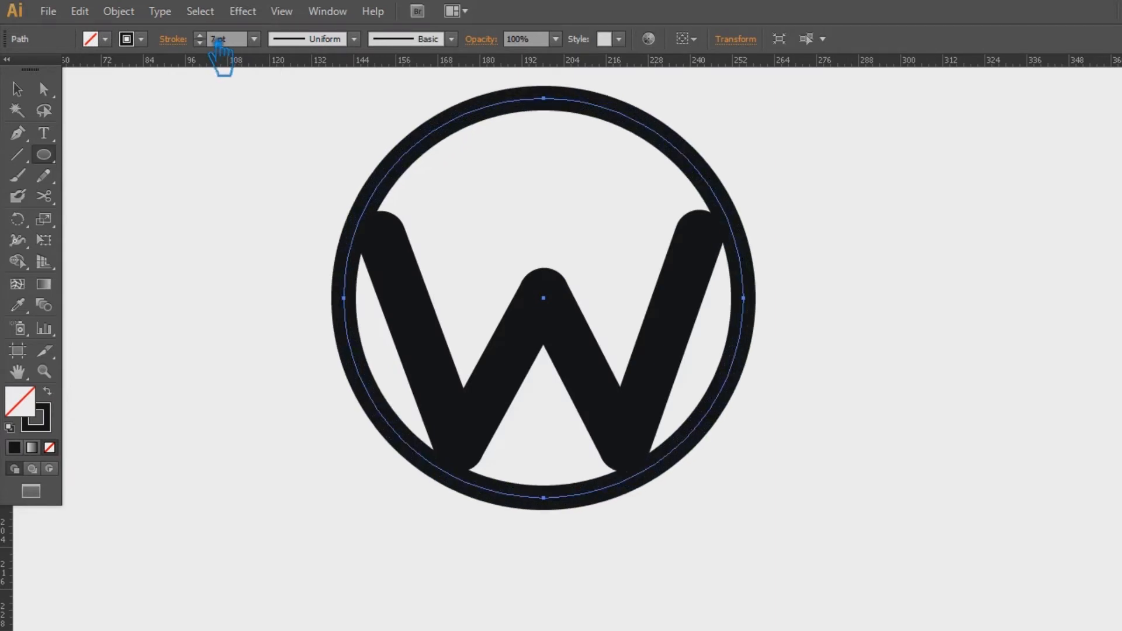
scroll(218, 42, up, 3)
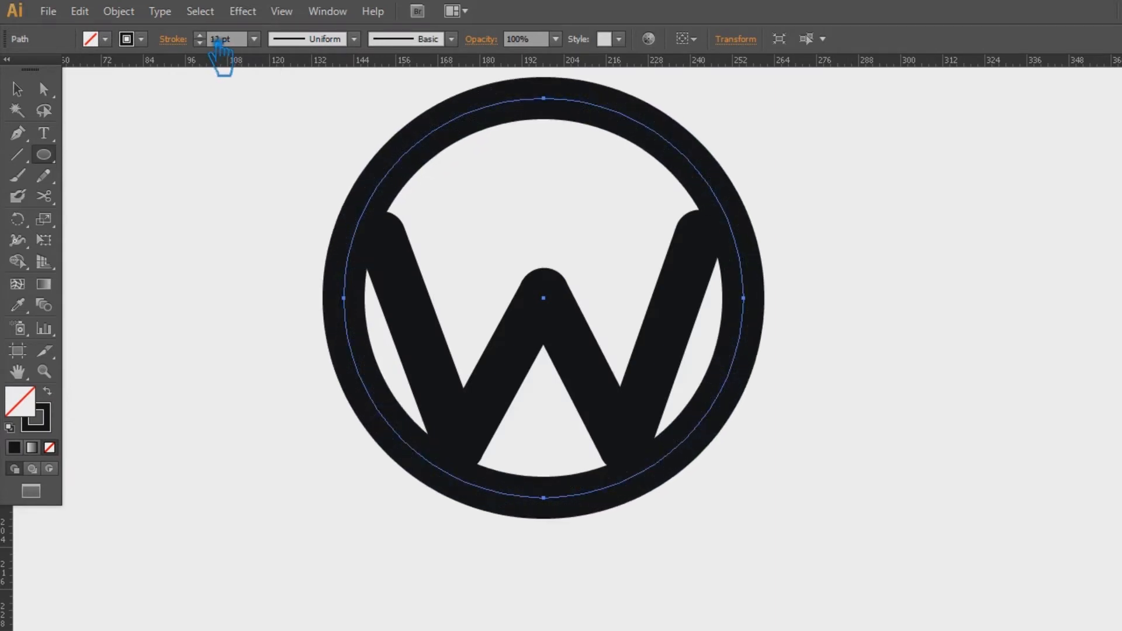
scroll(221, 44, down, 2)
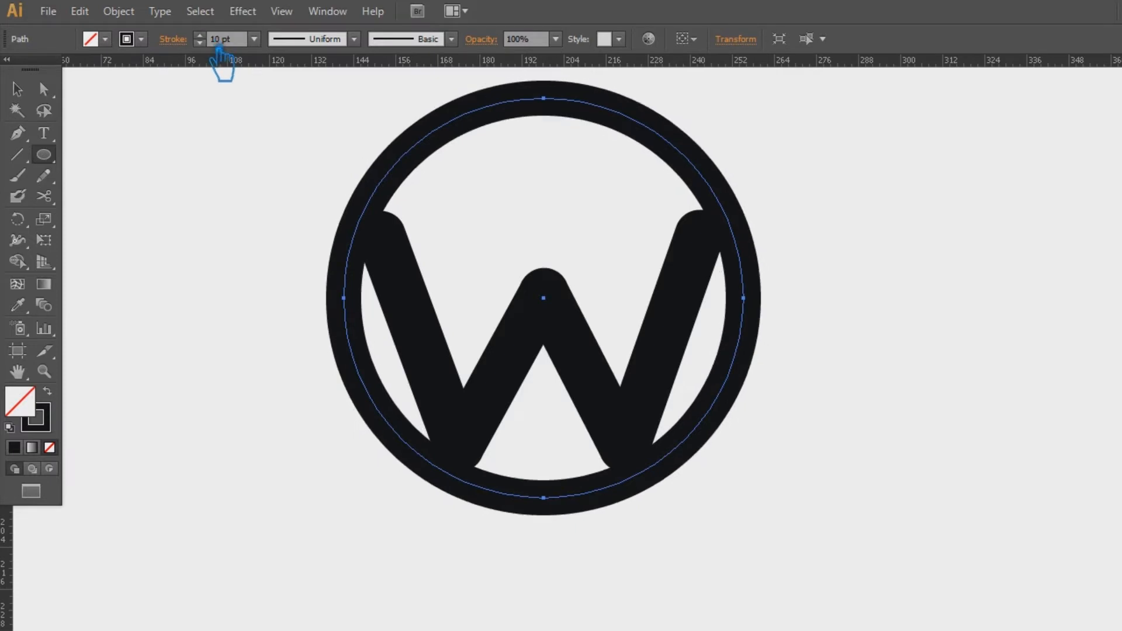
Select the circle and hide it so that only the W can be edited
click(43, 89)
click(708, 167)
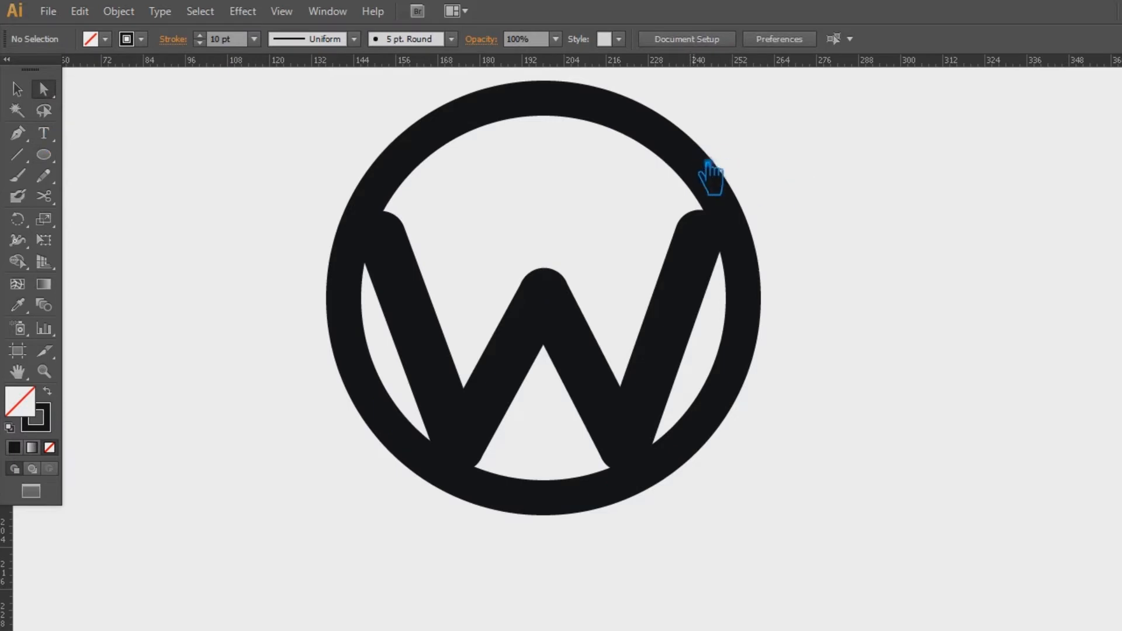
click(708, 167)
click(17, 88)
click(444, 151)
click(442, 151)
key(Delete)
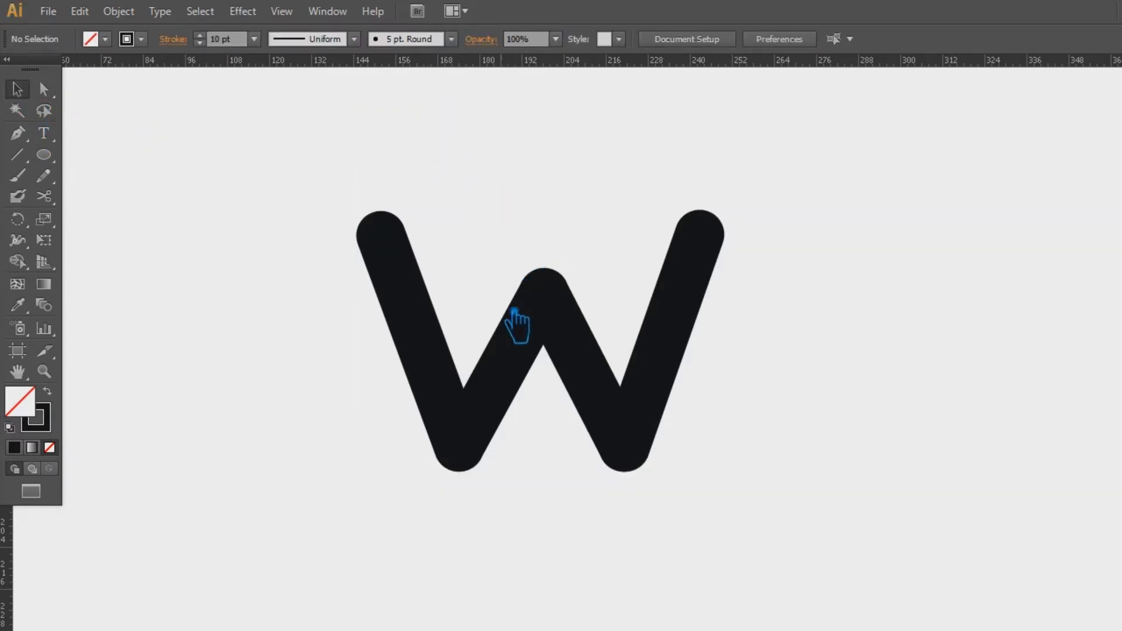
Nudge the W up slightly and raise only its lower anchor points to shorten the letter
drag(767, 571, 295, 419)
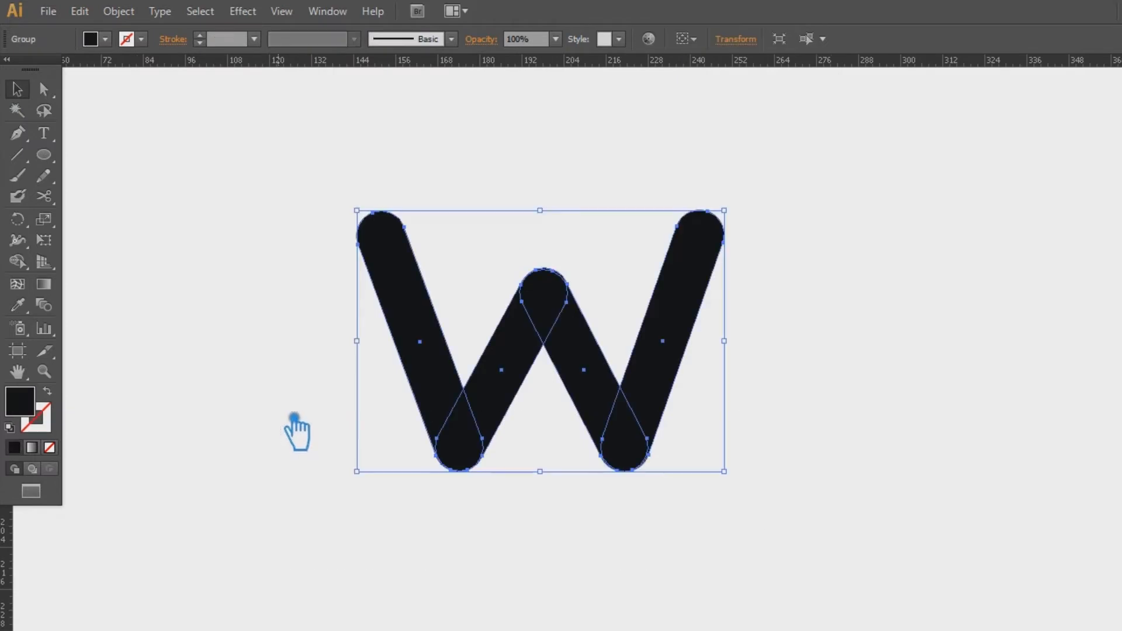
key(Up)
drag(716, 530, 350, 395)
key(a)
drag(726, 591, 316, 407)
key(Up)
key(Up)
key(Up)
key(Up)
key(Up)
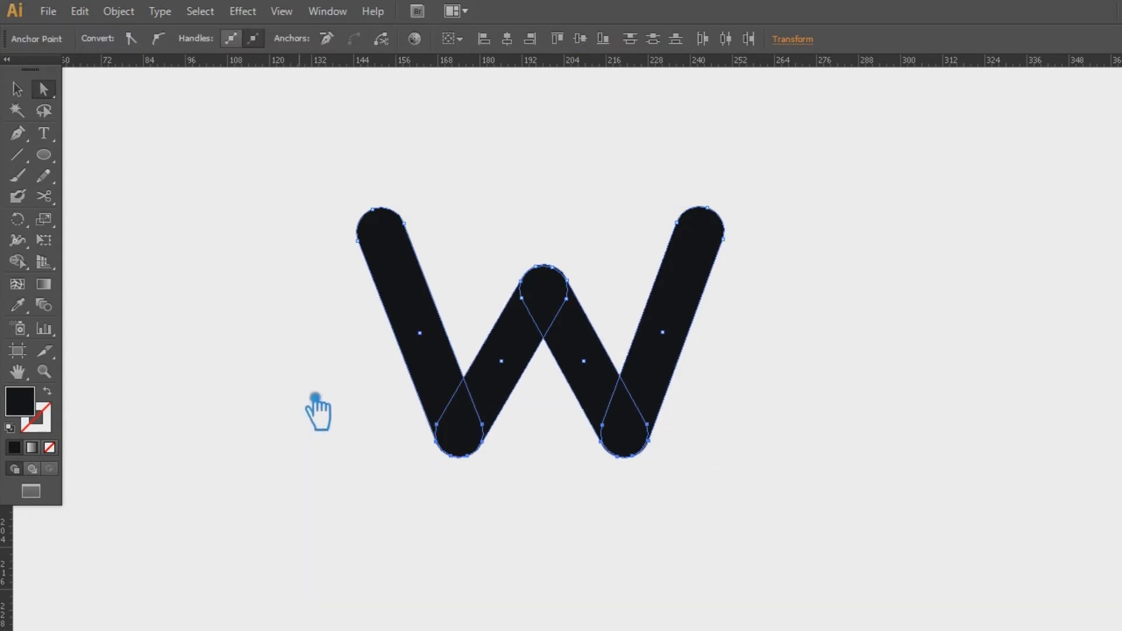
key(Up)
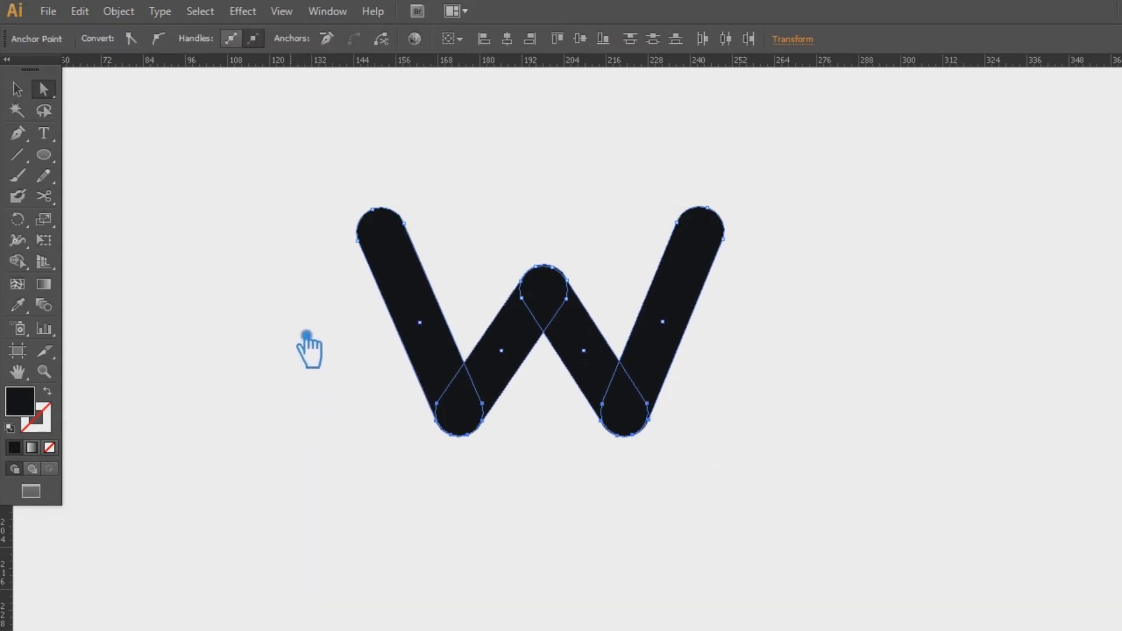
Bring the hidden circle back around the W and deselect it
click(23, 90)
click(810, 398)
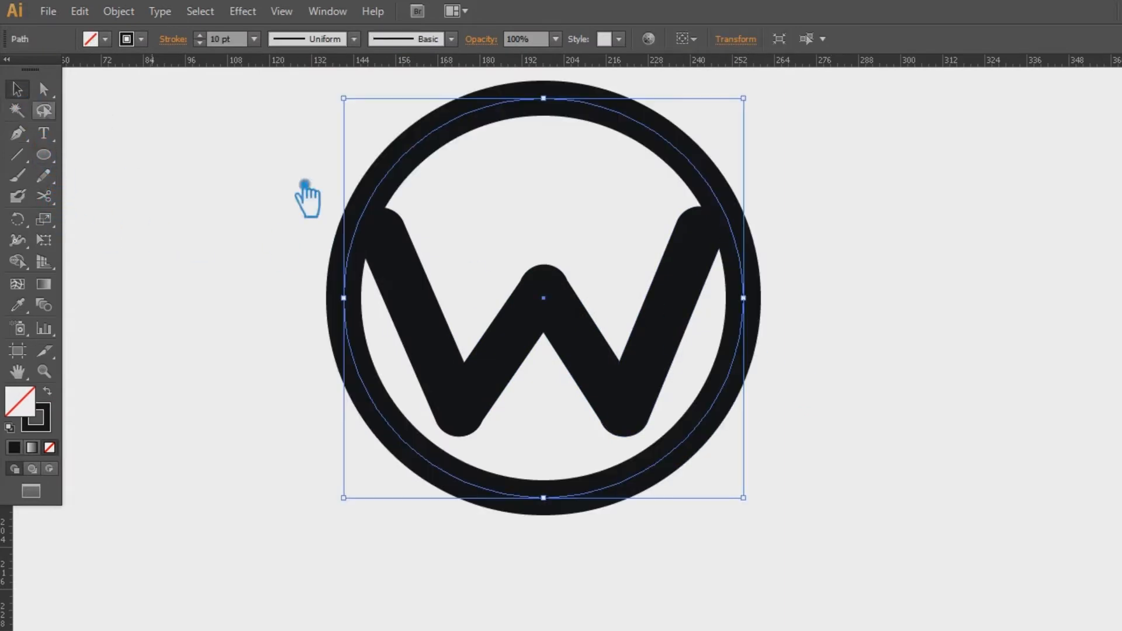
click(922, 459)
Move the grouped W upward inside the circle so its outer arms end within the circle's stroke
click(625, 374)
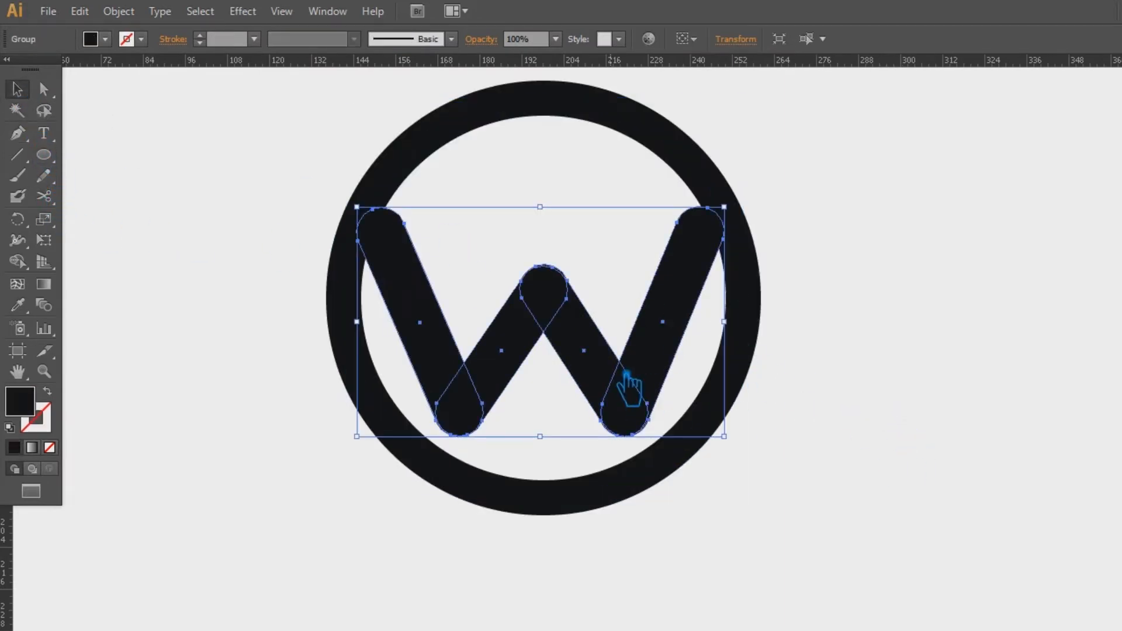
key(Up)
key(Up)
key(Up)
key(Up)
key(Up)
key(Up)
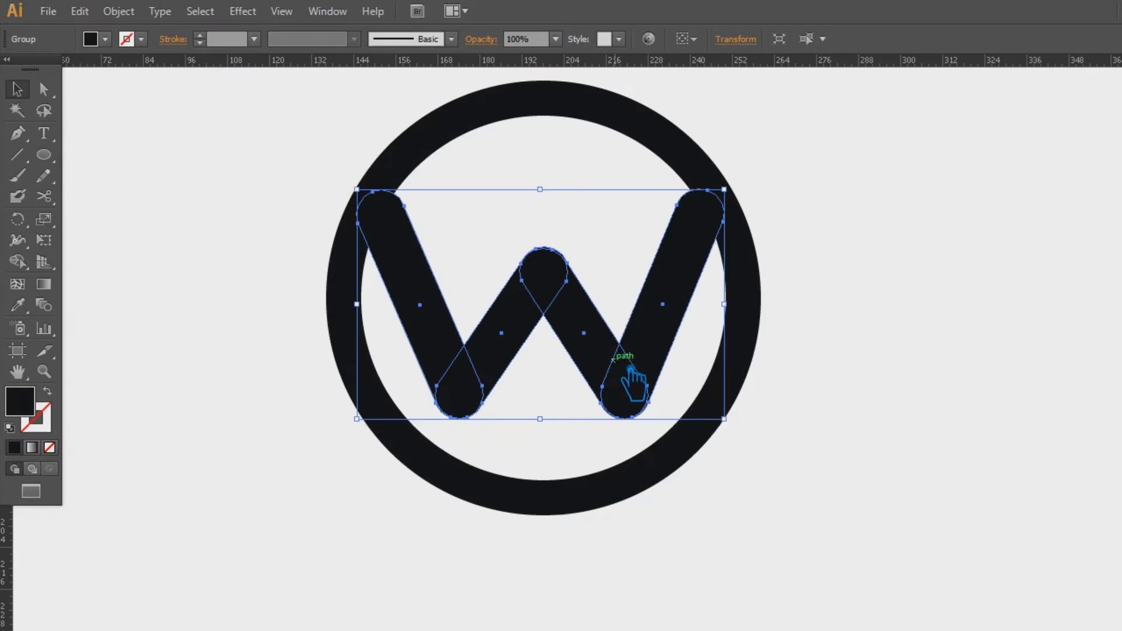
key(Up)
click(845, 410)
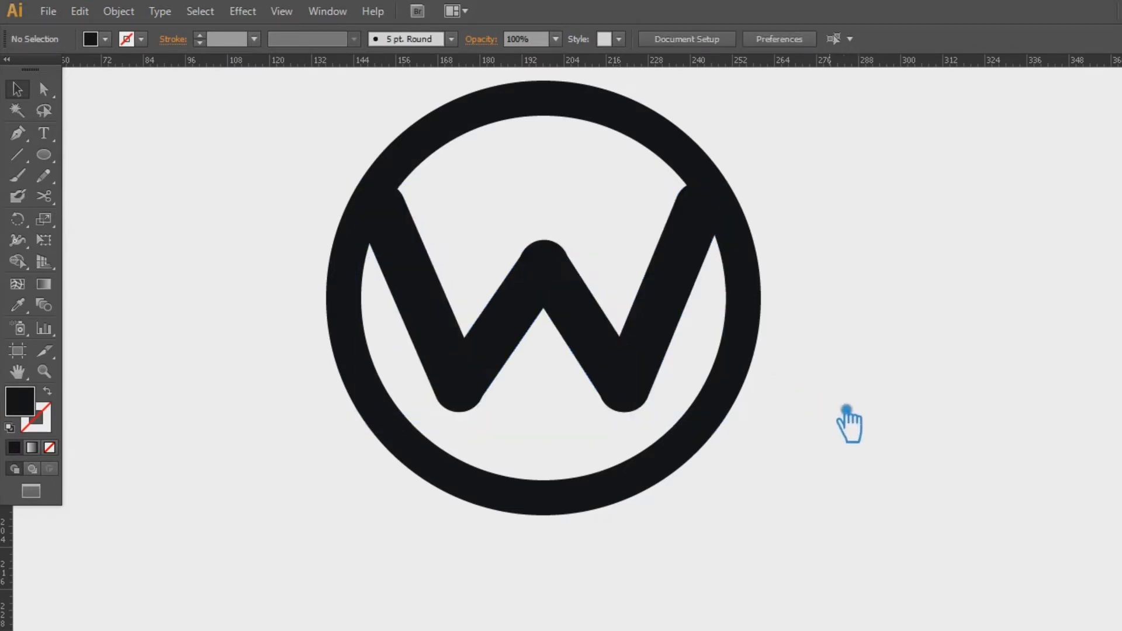
Move the circle and the W together a little down and to the left on the artboard
drag(748, 494, 324, 292)
drag(508, 343, 483, 408)
click(847, 406)
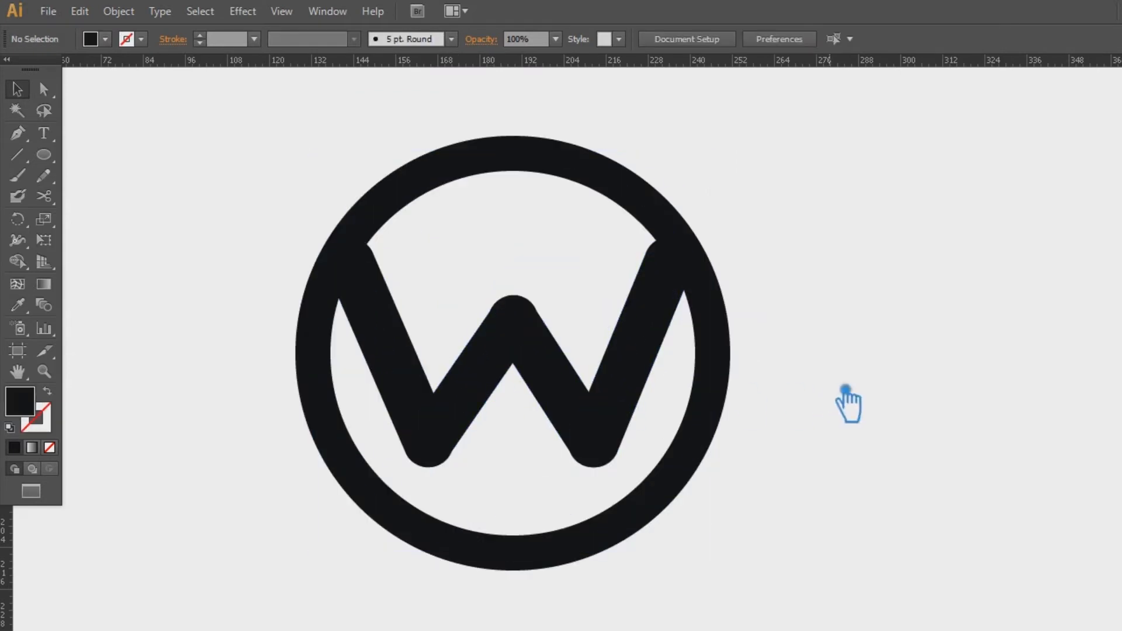
Expand the circle's stroke into a filled ring shape
click(474, 174)
click(119, 11)
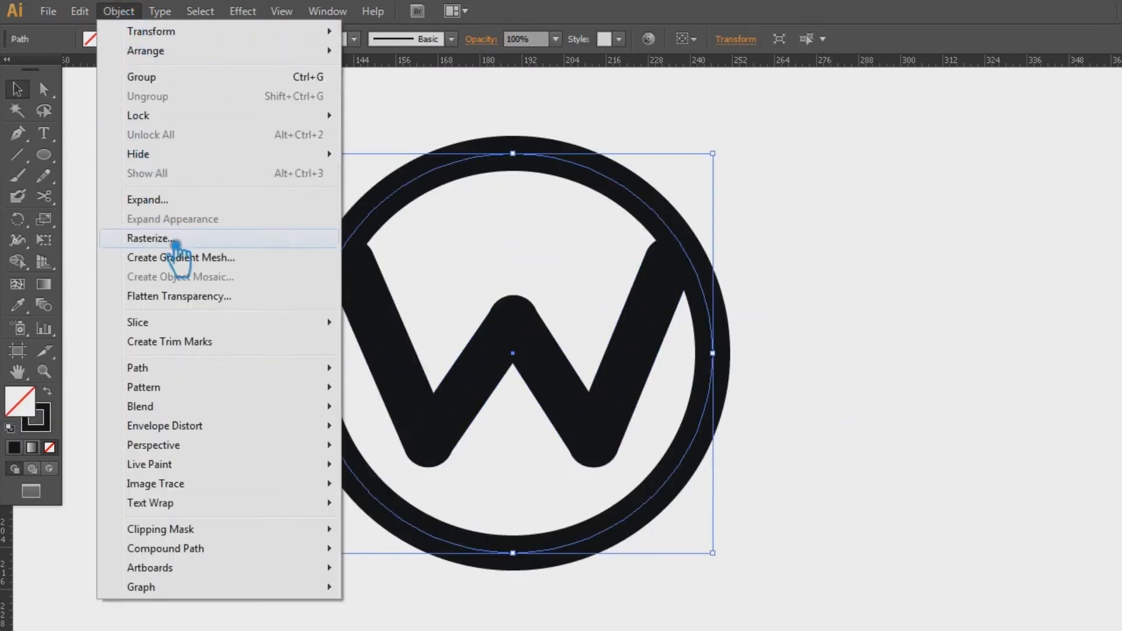
click(172, 200)
click(573, 433)
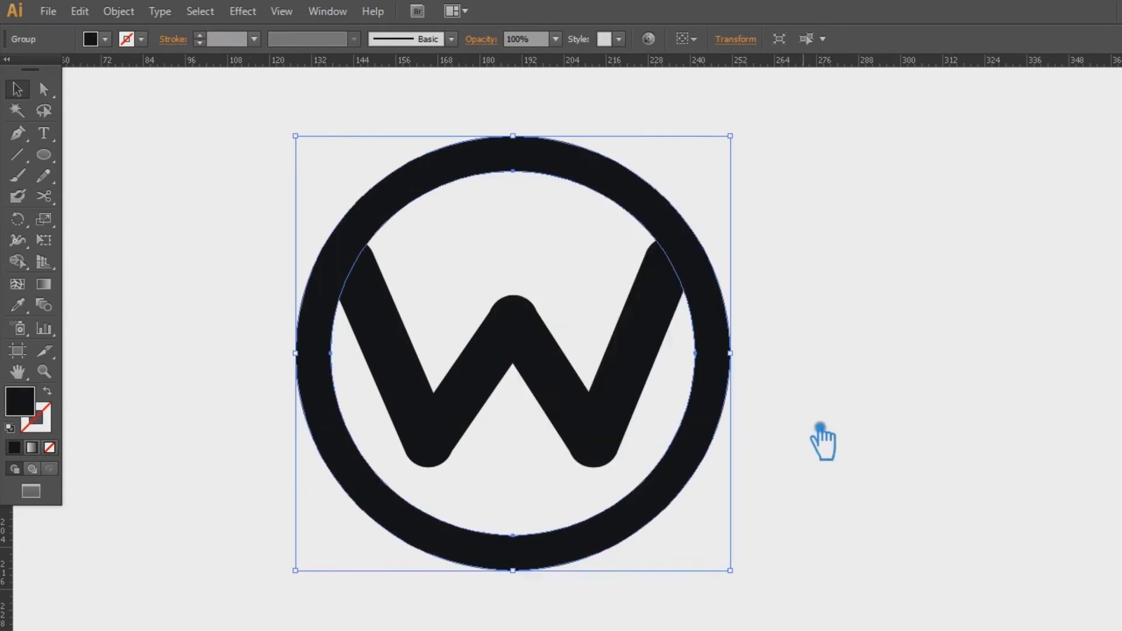
click(853, 424)
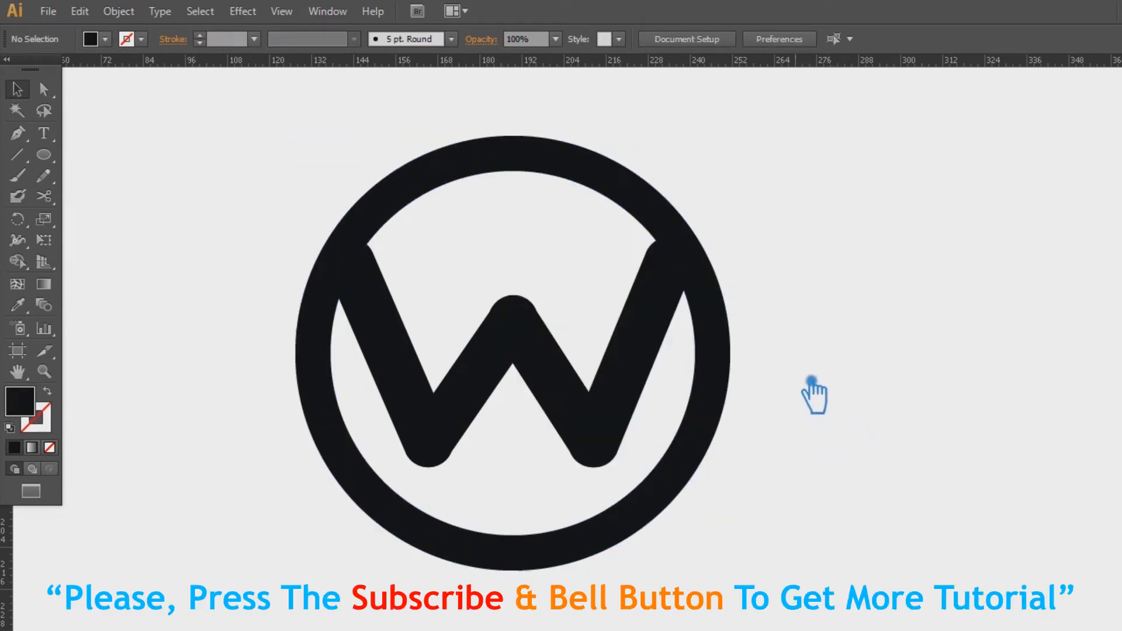
Nudge the ring slightly left and down relative to the W
click(644, 209)
key(Left)
key(Left)
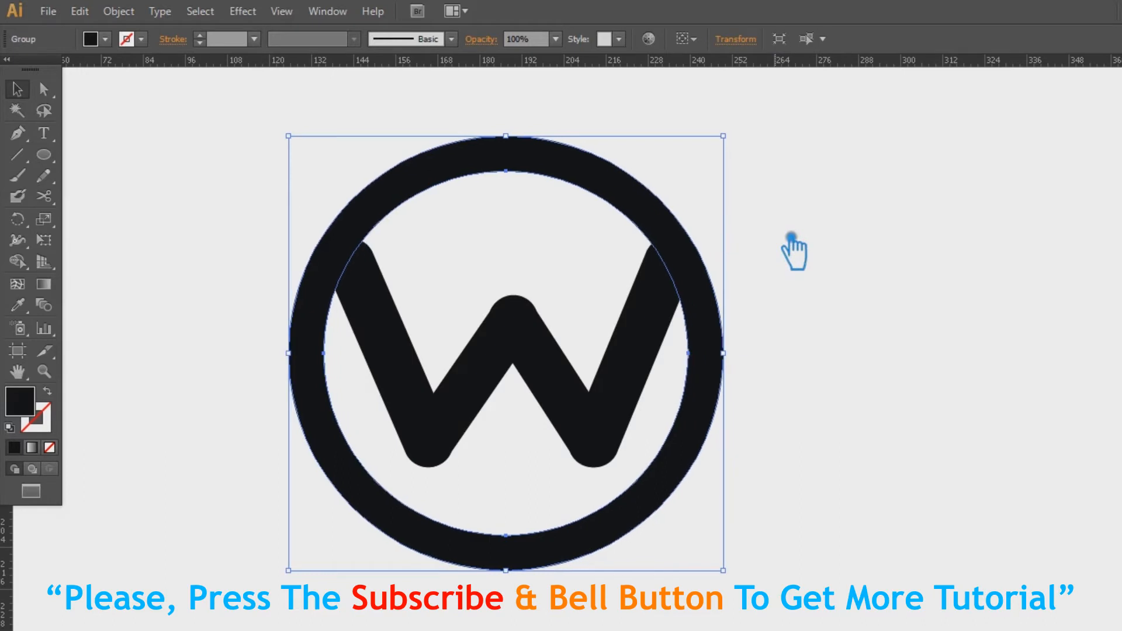
key(Down)
key(Down)
key(Down)
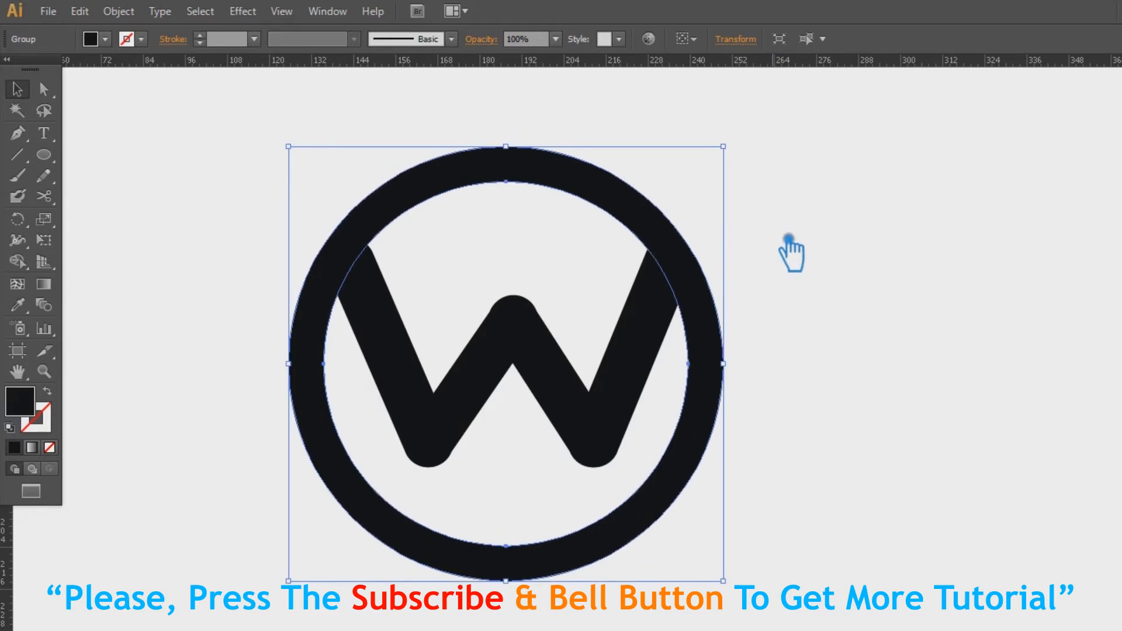
click(830, 321)
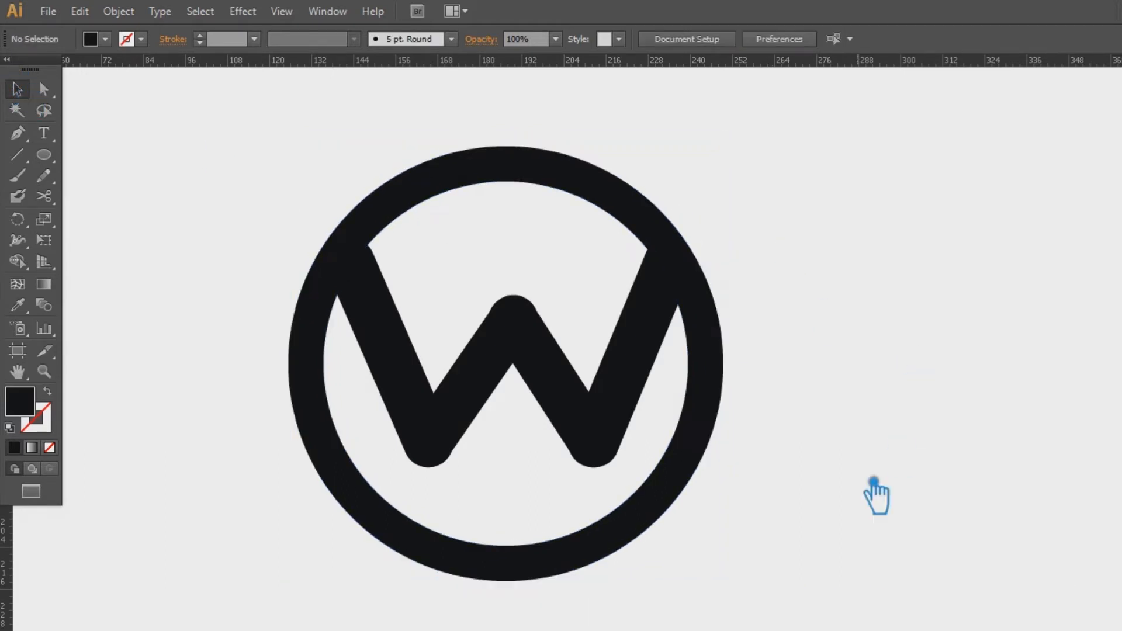
Align the ring and the W to each other by their horizontal and vertical centres
drag(816, 560, 202, 211)
click(741, 39)
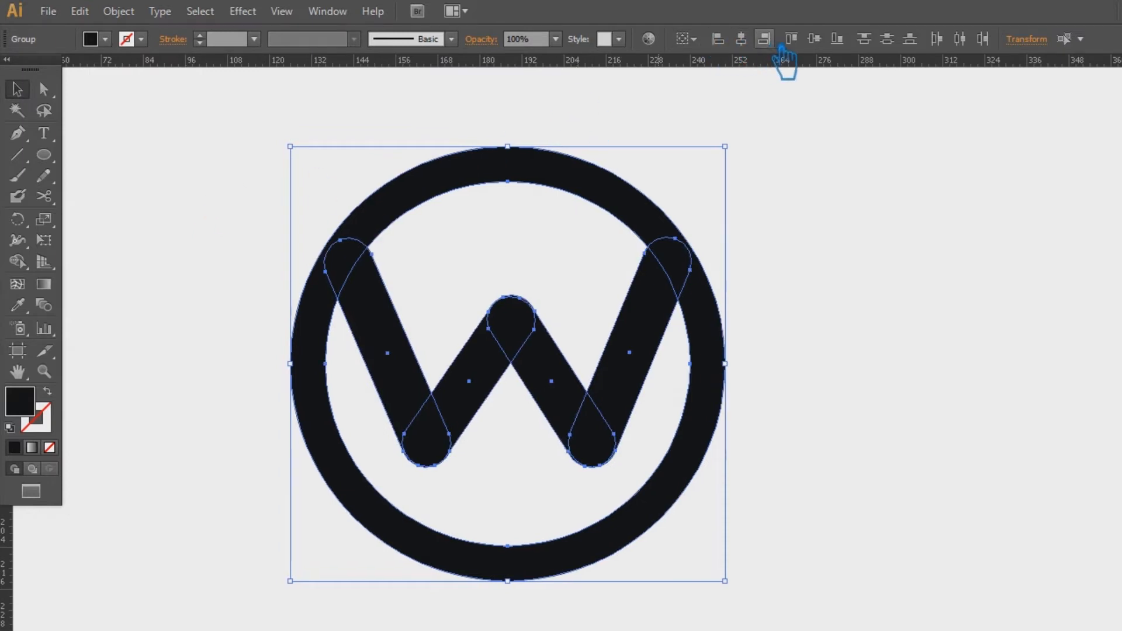
click(814, 38)
click(881, 316)
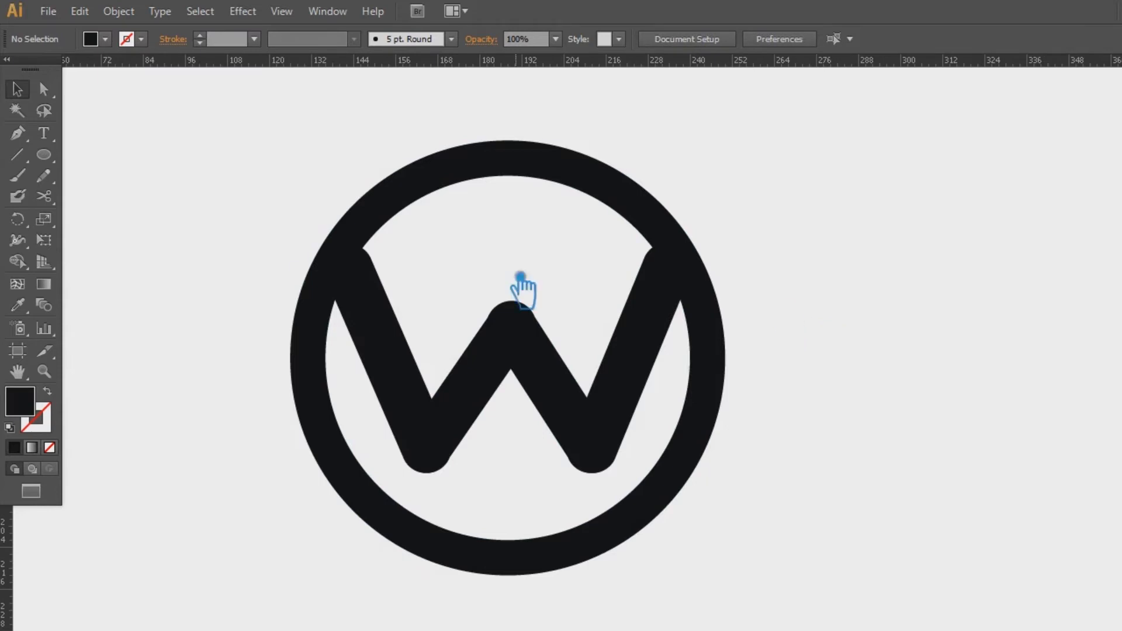
Try to nudge the upper anchor points of the W's left arm upward
click(399, 289)
key(a)
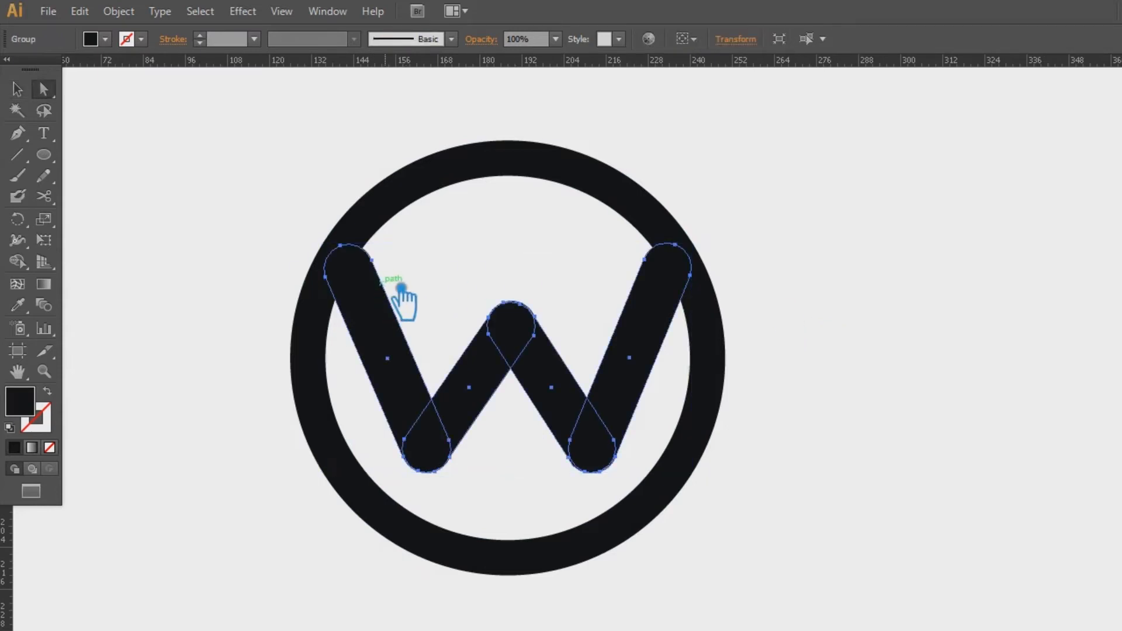
click(376, 261)
shift+click(325, 277)
key(Up)
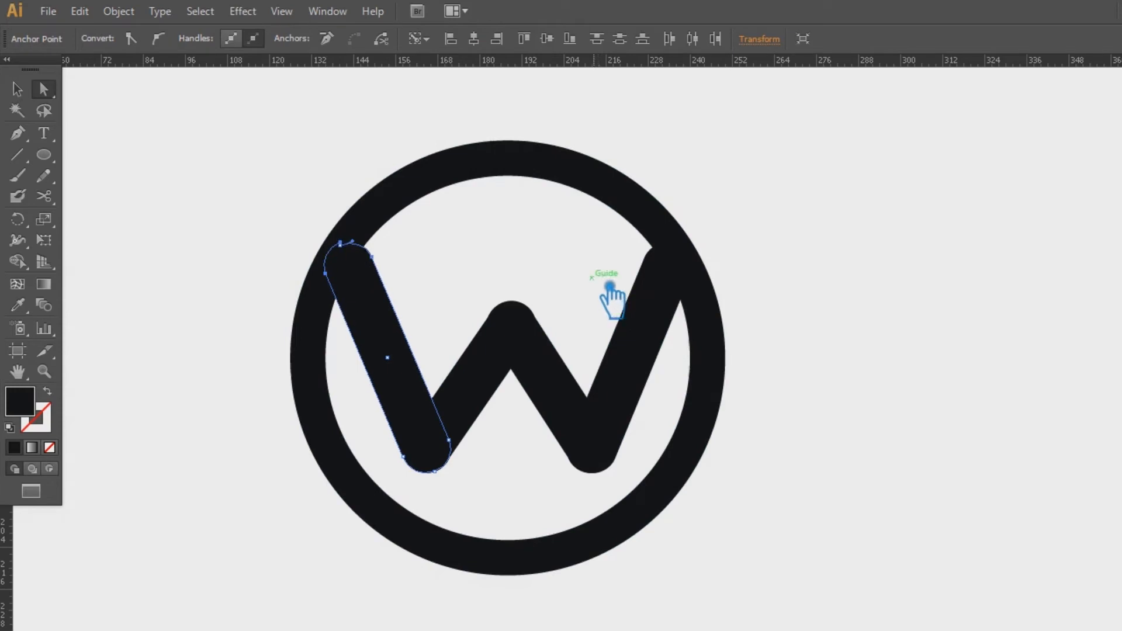
Lock the ring so that only the W can be edited
click(17, 89)
click(169, 146)
click(477, 176)
key(ctrl+2)
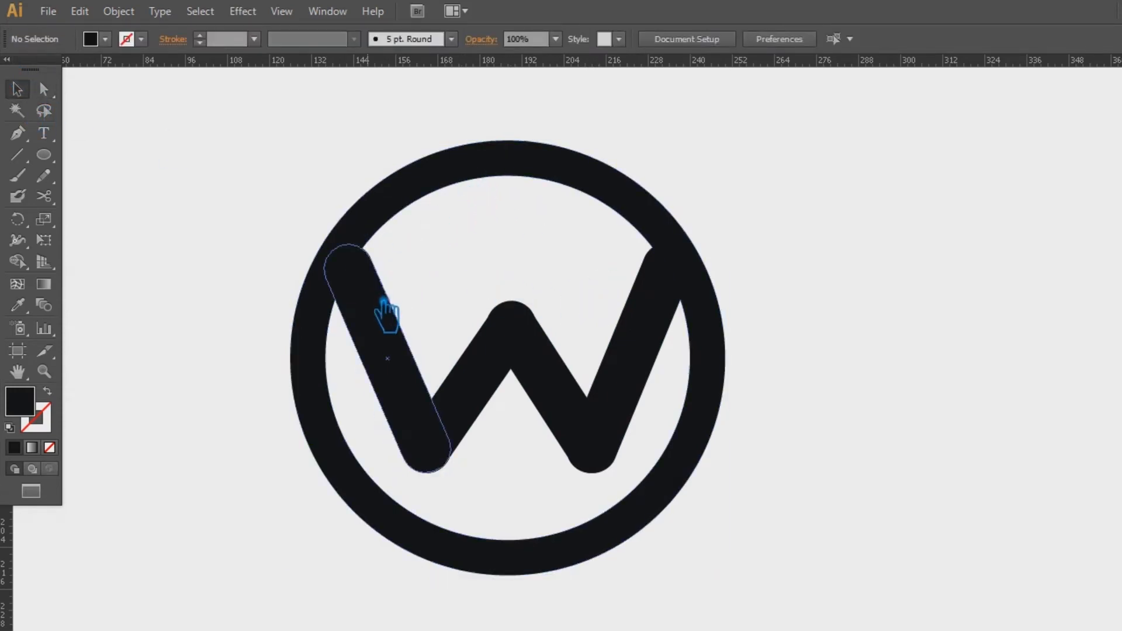
Move the upper anchor points of the W's left arm up and slightly left so its rounded end sits inside the ring
click(345, 270)
key(a)
drag(271, 195, 429, 298)
key(Up)
key(Up)
key(Up)
key(Left)
key(Left)
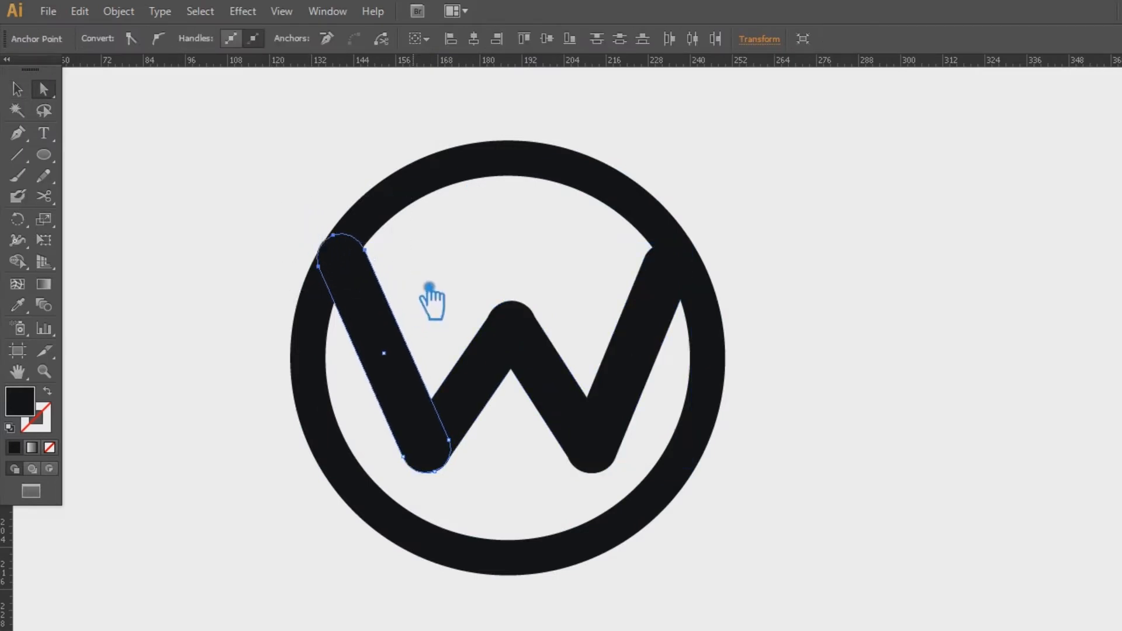
key(Right)
Move the upper anchor points of the W's right arm up and slightly right so its rounded end sits inside the ring
mouse_move(638, 216)
mouse_down()
mouse_move(685, 250)
mouse_move(740, 324)
mouse_up()
key(Left)
key(Left)
key(Left)
key(Left)
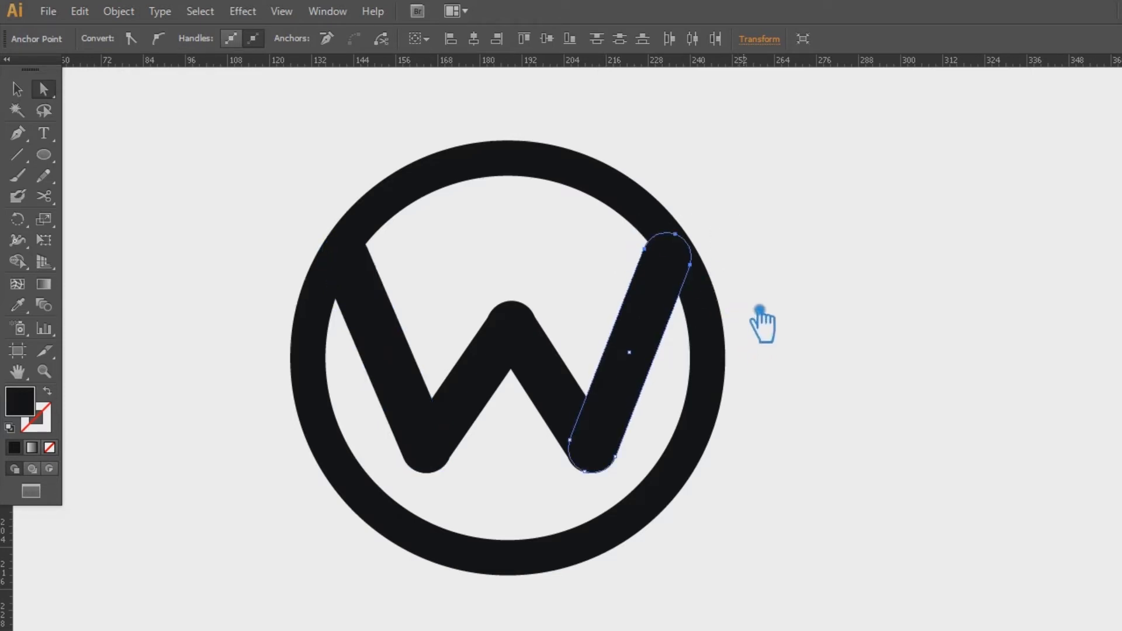
click(772, 293)
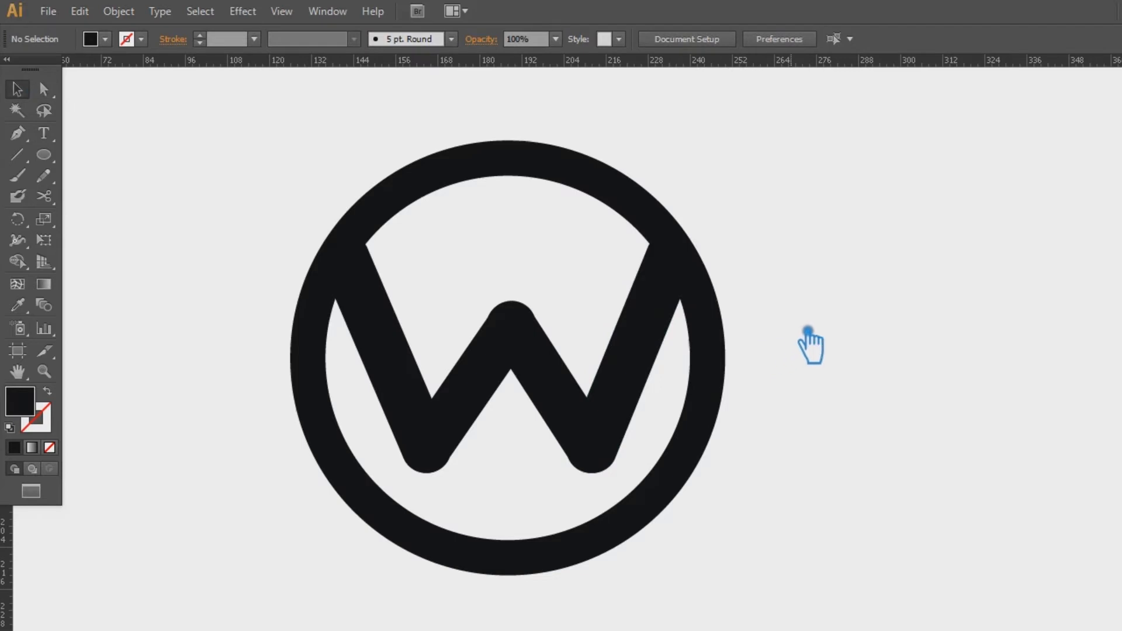
click(18, 133)
key(v)
drag(753, 593, 374, 304)
click(828, 236)
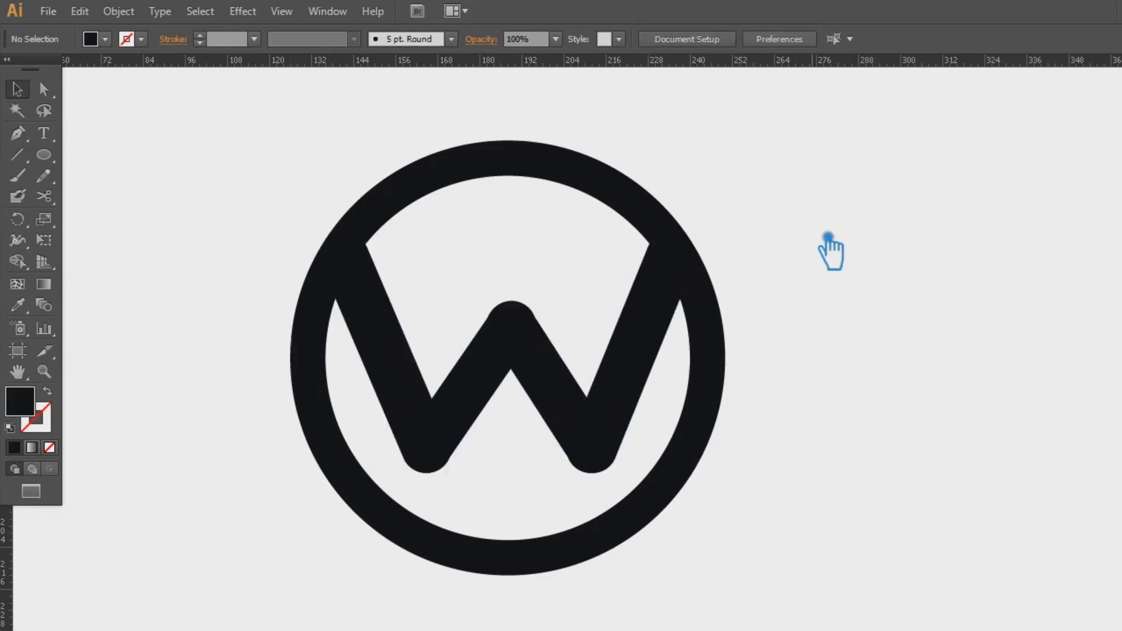
Unlock the ring and select it together with the W
drag(756, 595, 238, 178)
key(ctrl+alt+2)
click(812, 588)
drag(812, 588, 375, 175)
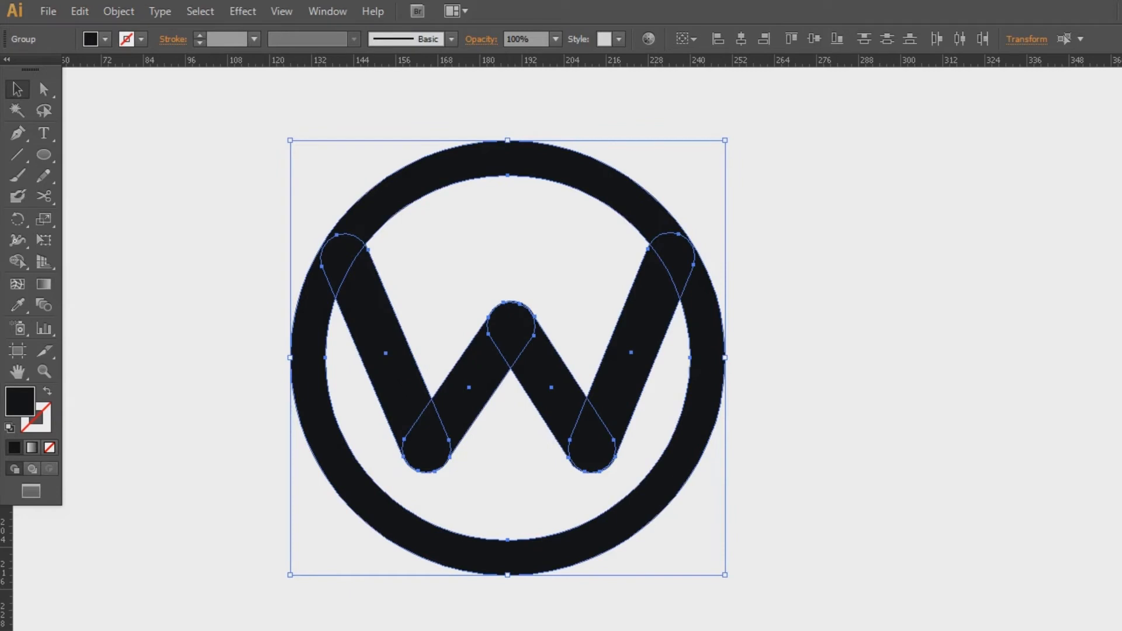
Unite the ring and the W into a single shape with Pathfinder and deselect it
key(shift+F7)
click(1076, 365)
click(976, 405)
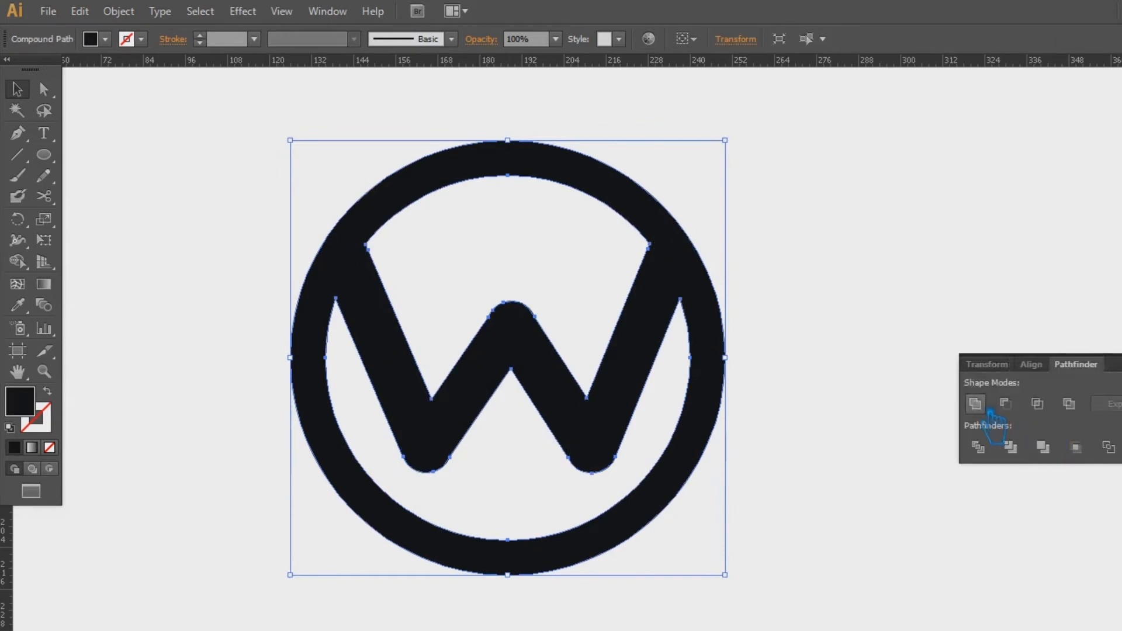
click(1119, 357)
click(1009, 347)
click(658, 295)
click(658, 295)
key(ctrl+shift+a)
Draw a straight Pen path along the outer edge of the W's right arm, extending past the outside of the ring
click(17, 134)
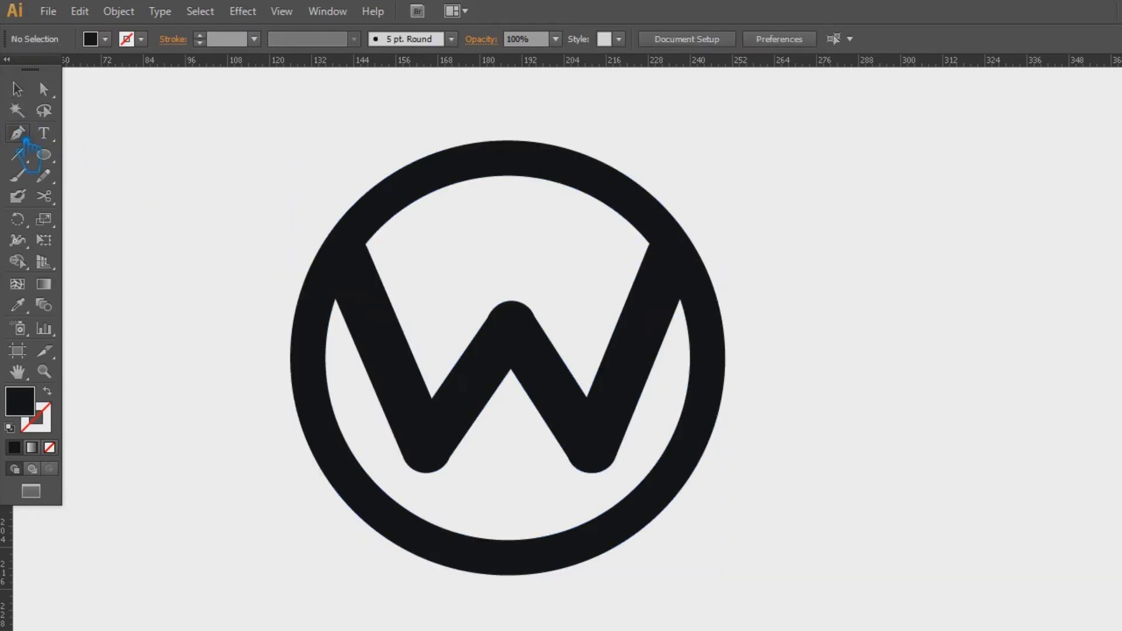
click(650, 372)
click(707, 228)
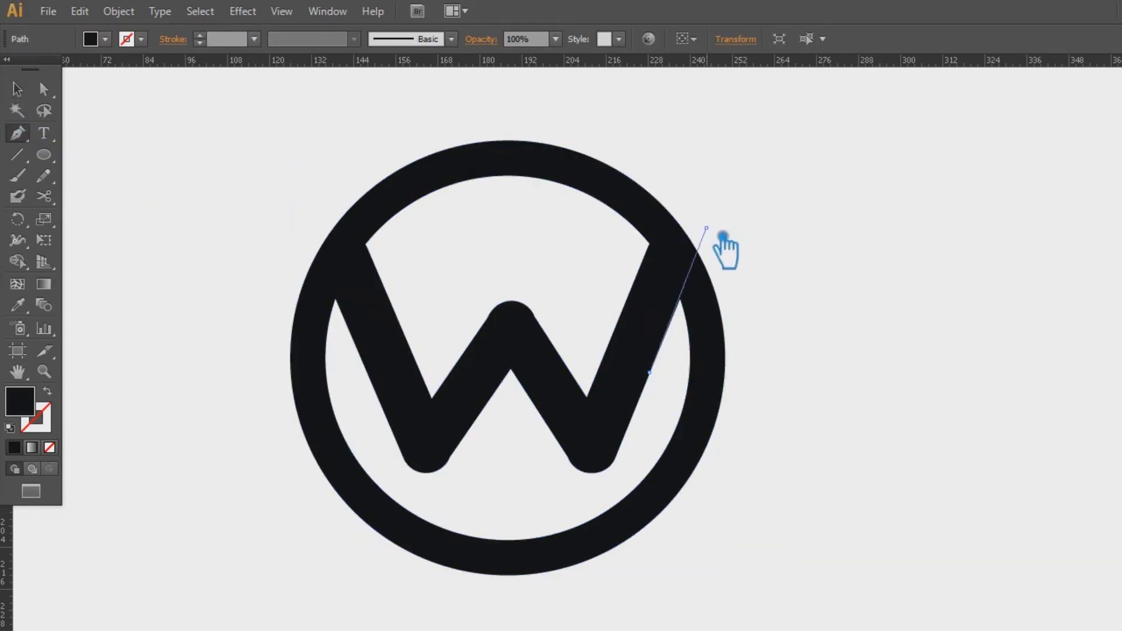
key(ctrl+z)
key(ctrl+plus)
key(ctrl+plus)
key(ctrl+plus)
drag(877, 220, 365, 428)
click(457, 165)
key(ctrl+z)
click(452, 151)
click(44, 88)
click(452, 151)
drag(466, 156, 467, 147)
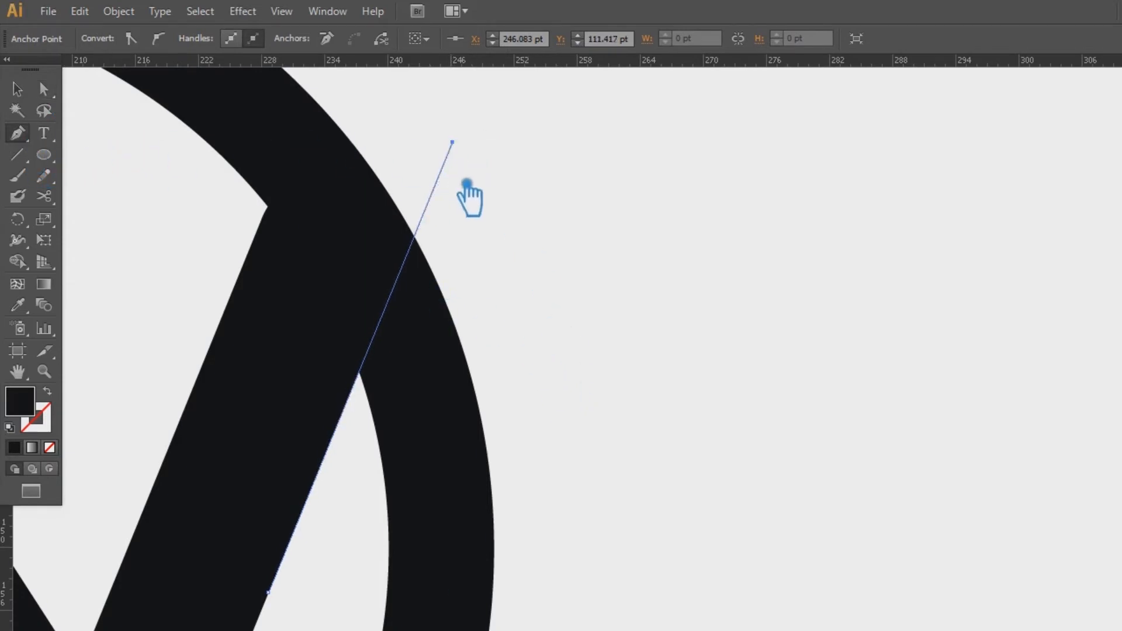
click(468, 185)
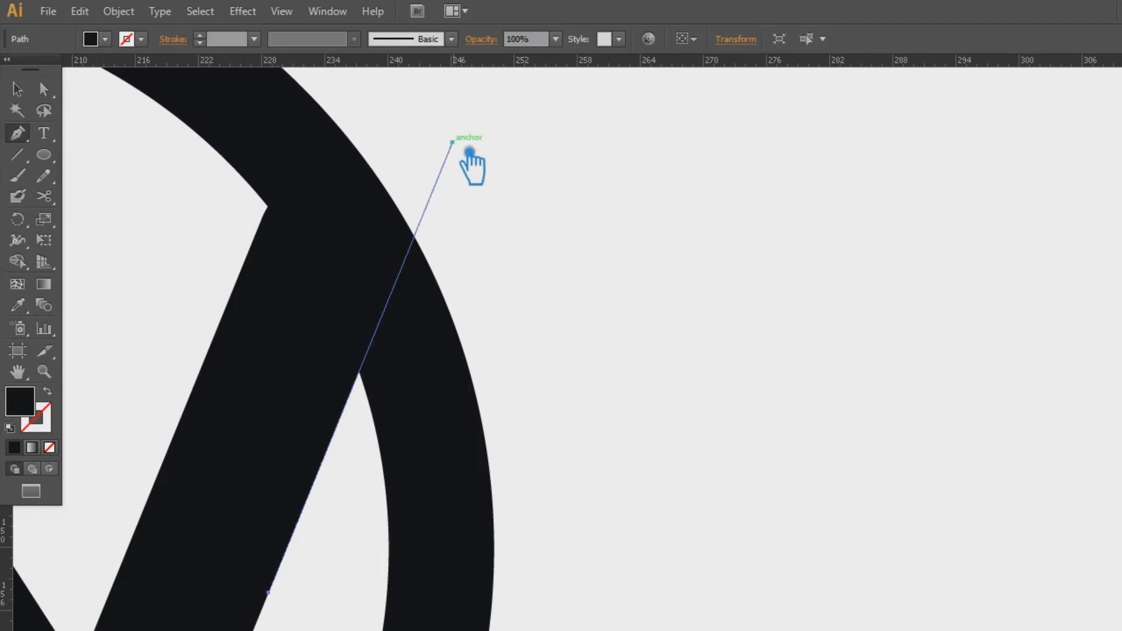
click(452, 142)
Complete the path as a narrow closed strip parallel to the W's right arm, crossing the ring
drag(477, 173, 329, 486)
click(315, 487)
drag(340, 428, 319, 513)
click(269, 551)
click(20, 90)
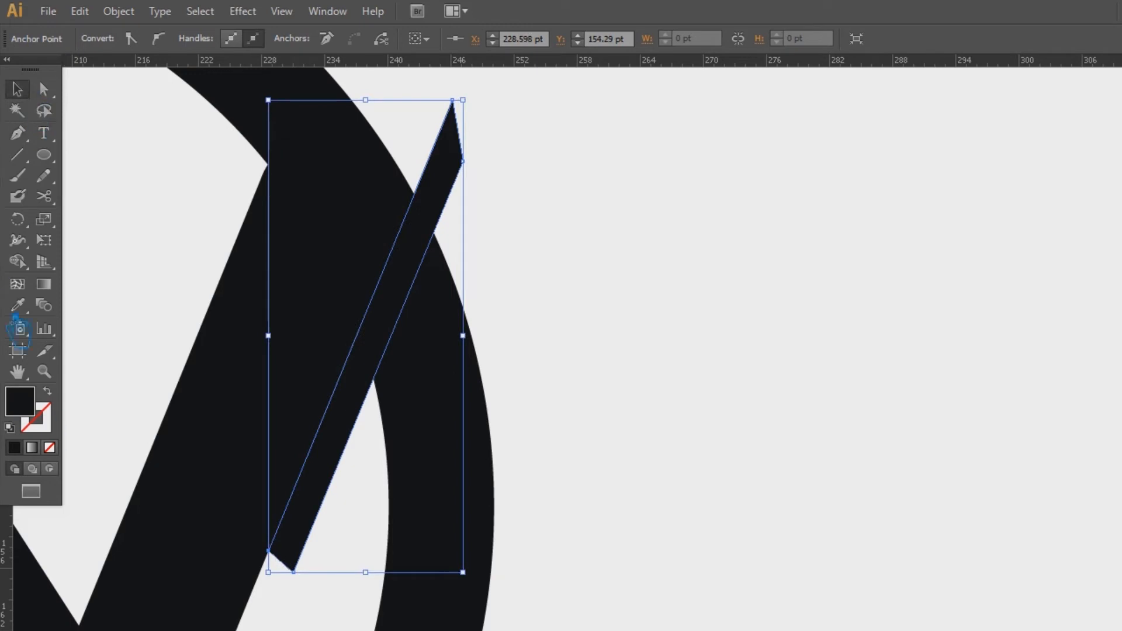
Fill the strip with dark grey 232828 and deselect it
double_click(33, 412)
click(390, 383)
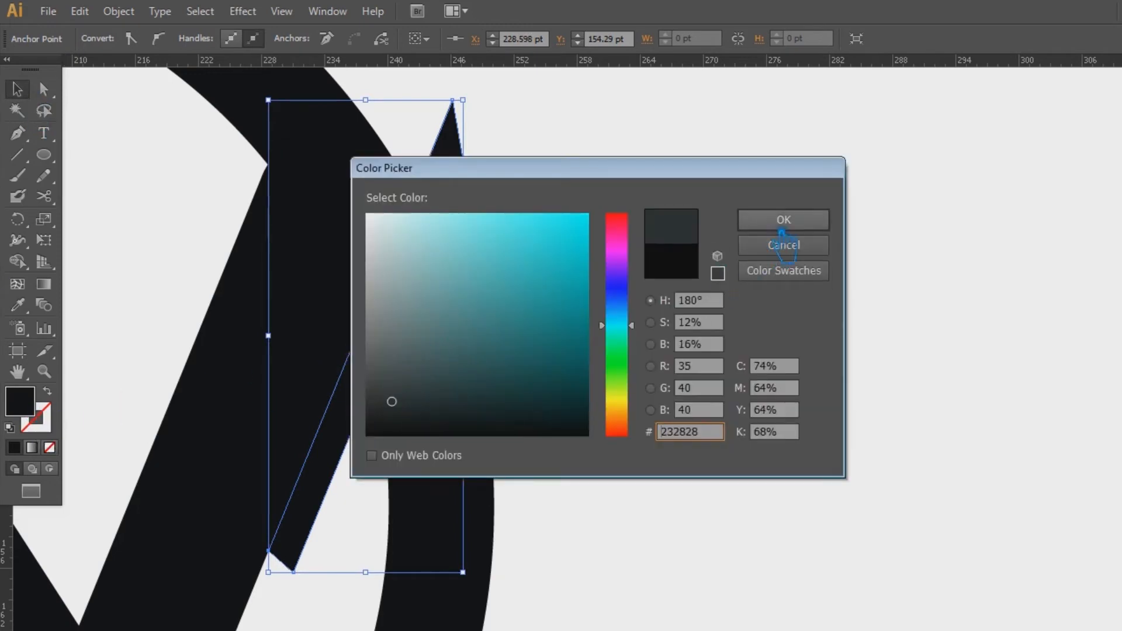
click(783, 218)
click(772, 301)
key(ctrl+minus)
key(ctrl+minus)
key(ctrl+minus)
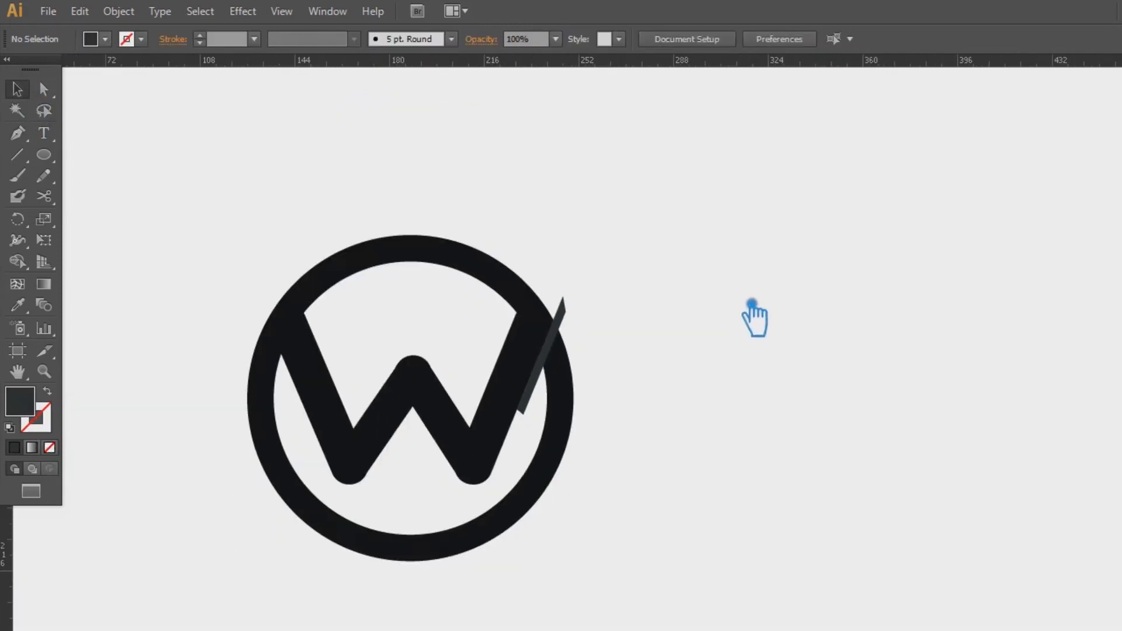
Move the strip to the inner edge of the W's right arm and place a copy lower along that edge, crossing the right valley
key(ctrl+plus)
key(ctrl+plus)
key(ctrl+plus)
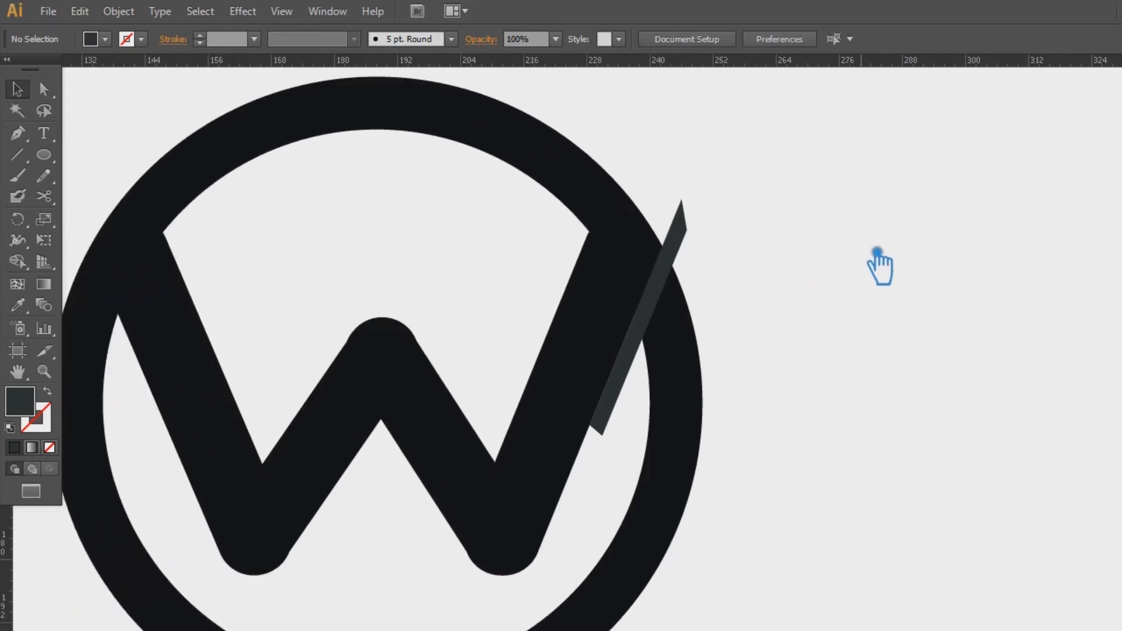
drag(681, 243, 501, 465)
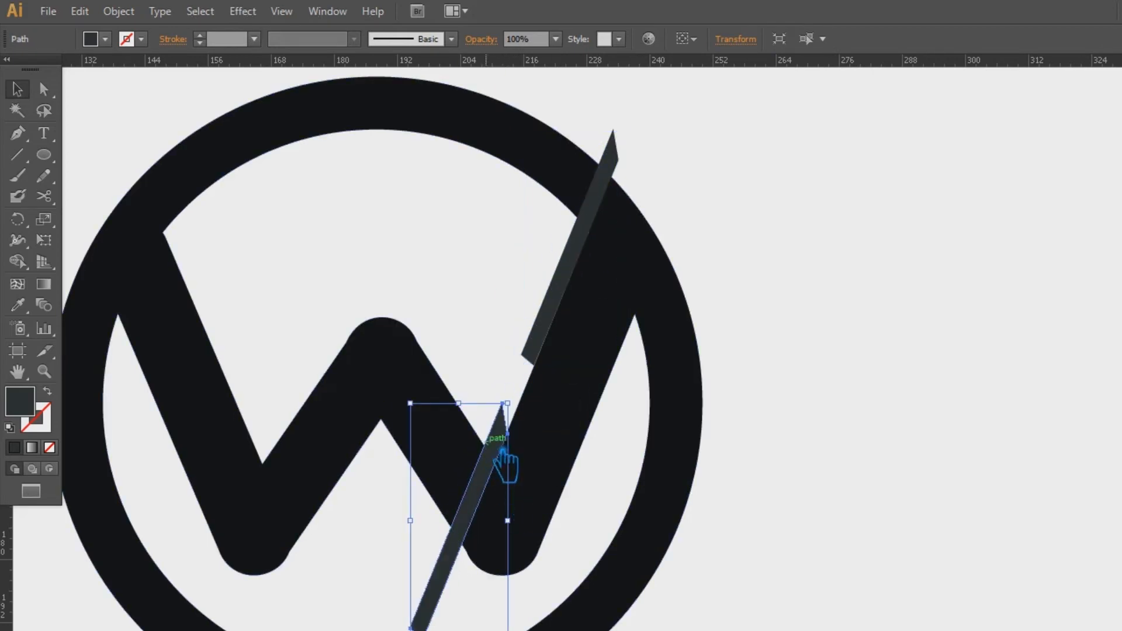
Copy the strip to the W's left valley and rotate it parallel to the middle-left bar
drag(512, 449, 298, 402)
drag(318, 363, 343, 368)
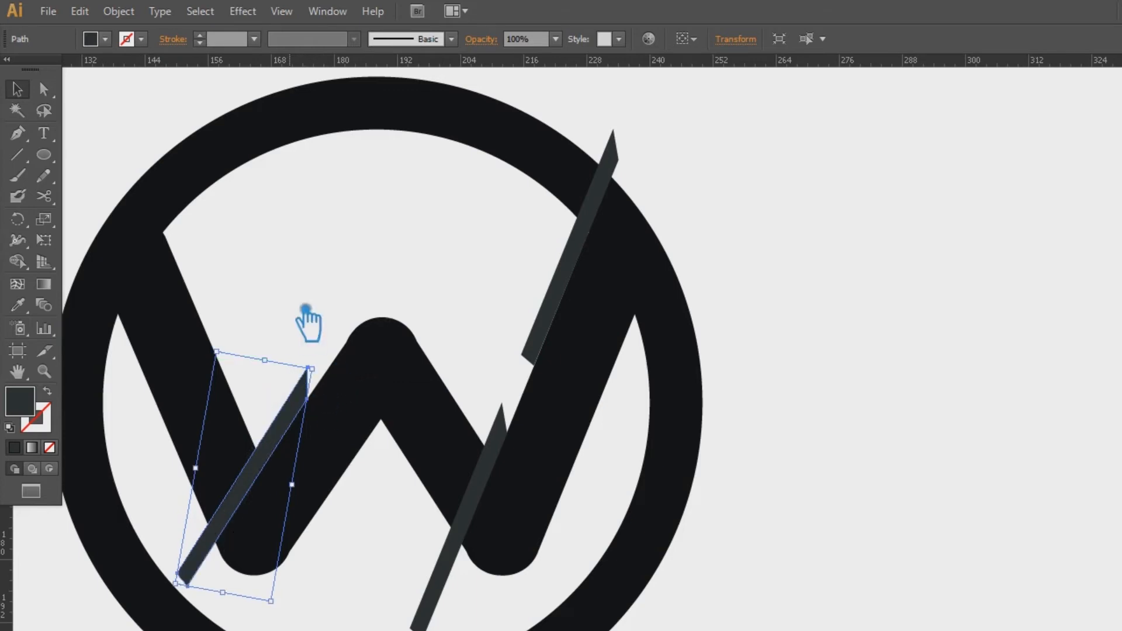
click(302, 307)
drag(281, 428, 281, 411)
click(293, 282)
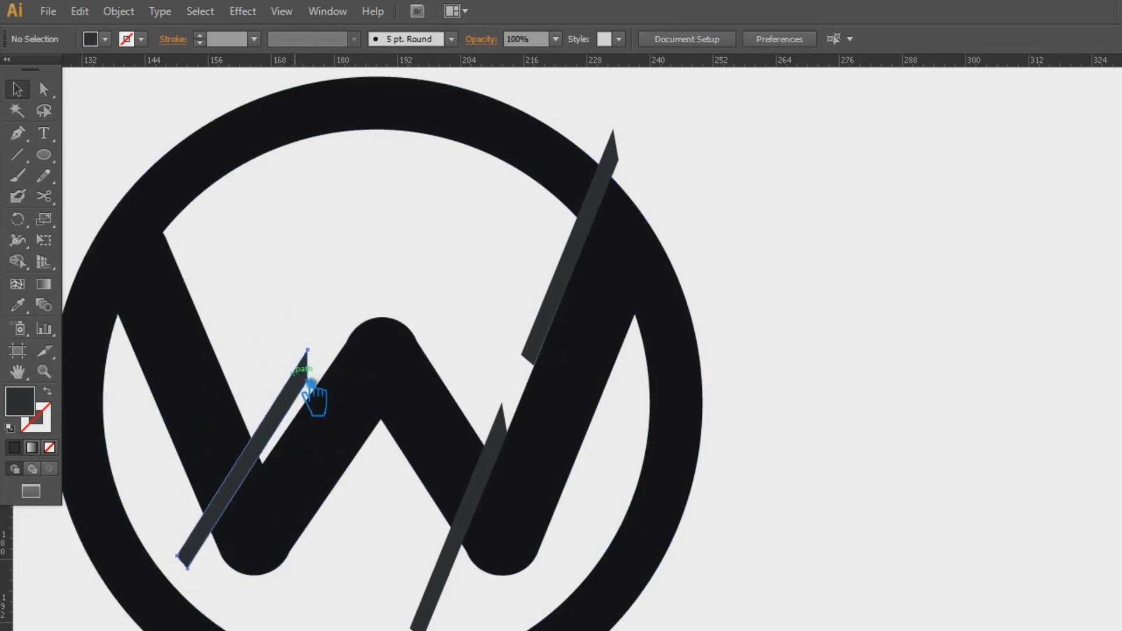
click(301, 371)
drag(341, 366, 345, 354)
drag(413, 490, 479, 455)
drag(358, 406, 363, 413)
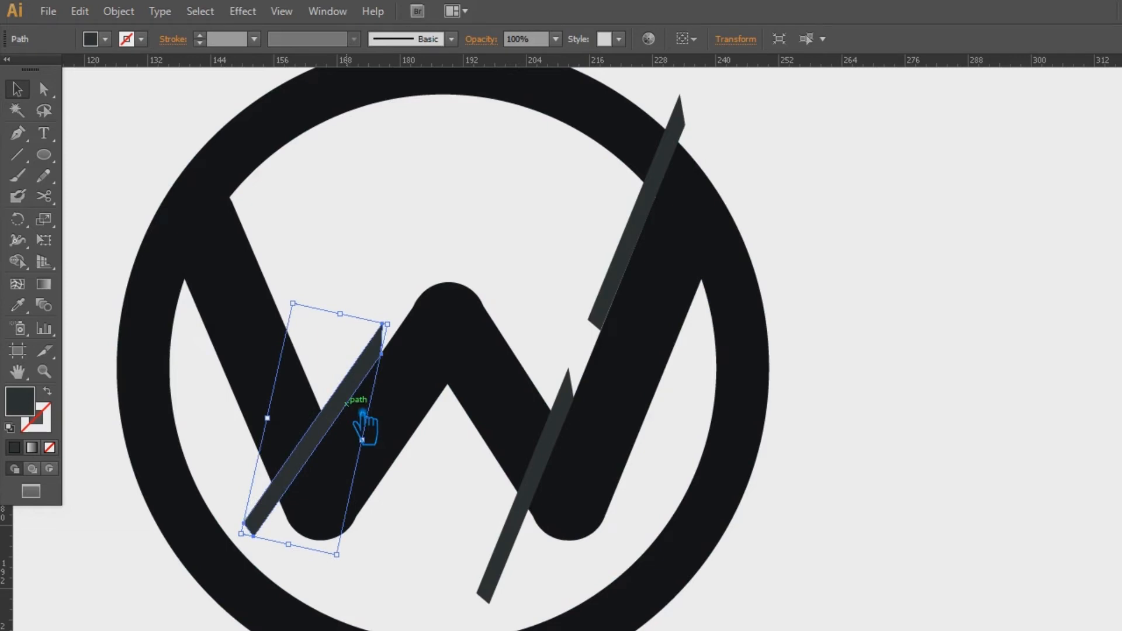
Nudge the left valley's strip until it sits flush against the upper edge of the middle-left bar
click(460, 514)
key(ctrl+plus)
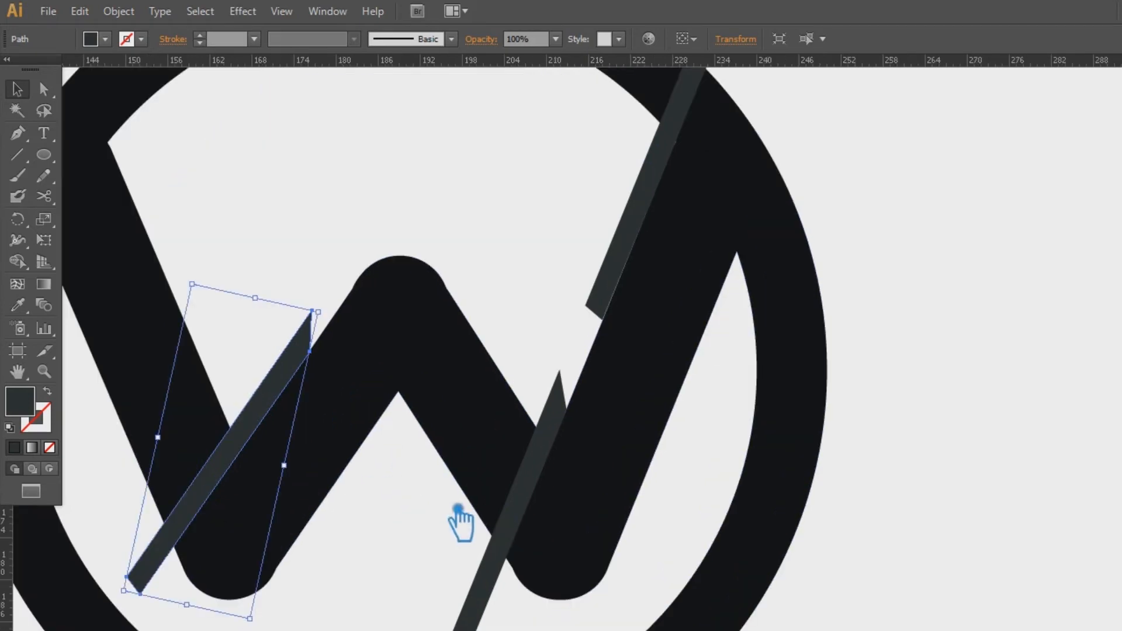
drag(390, 456, 454, 389)
drag(402, 242, 402, 241)
click(484, 486)
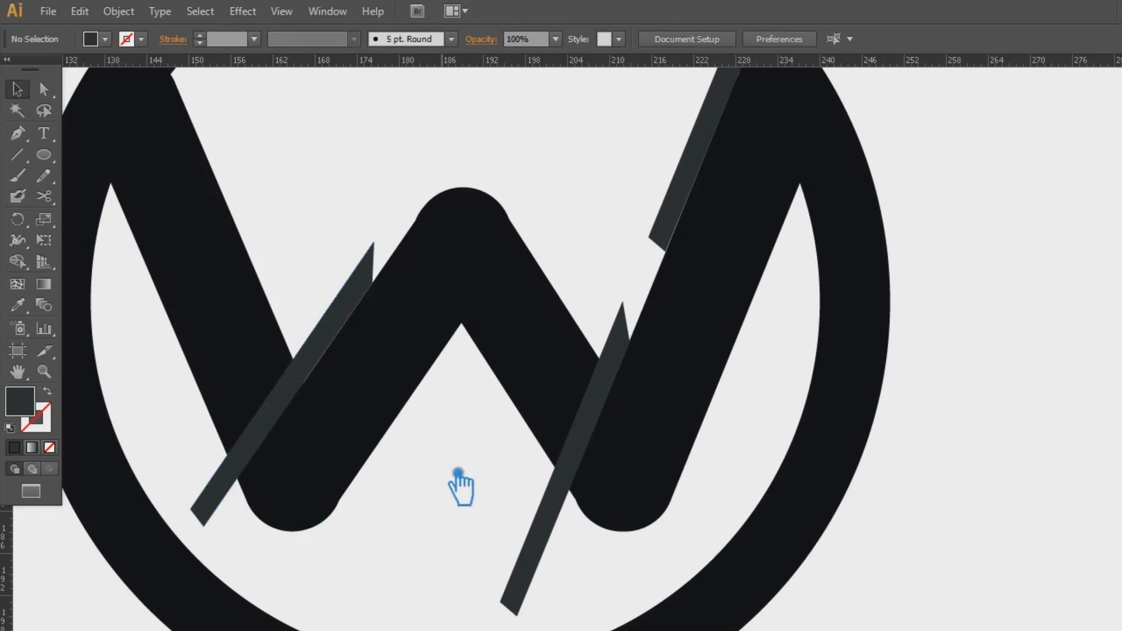
drag(345, 336, 339, 333)
key(ctrl+plus)
drag(349, 268, 800, 198)
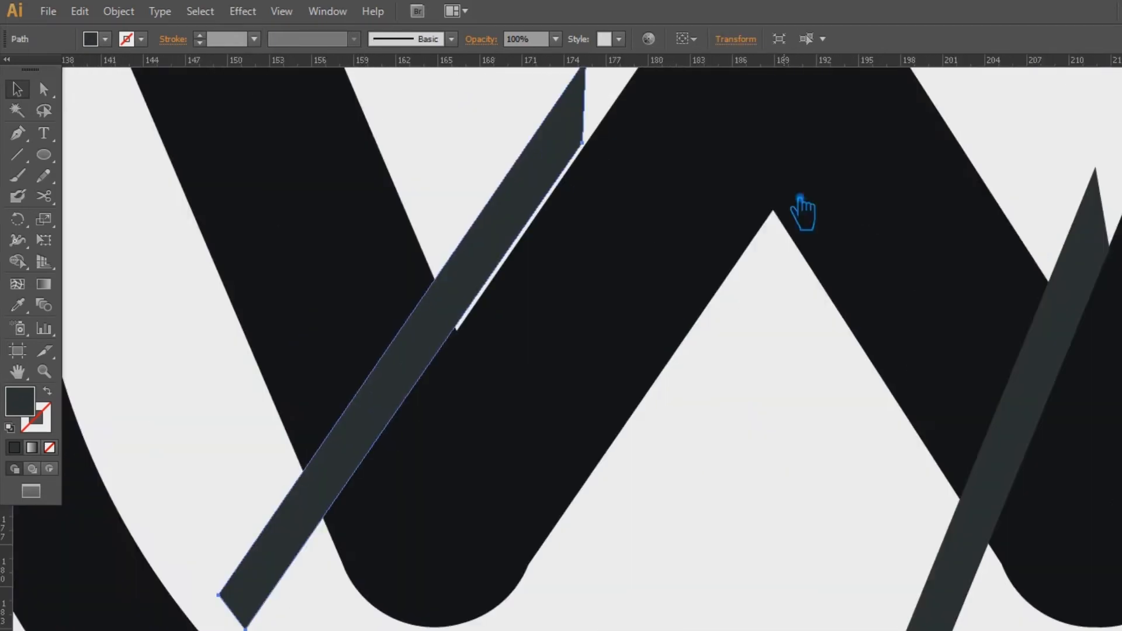
click(670, 433)
drag(488, 285, 492, 291)
click(769, 426)
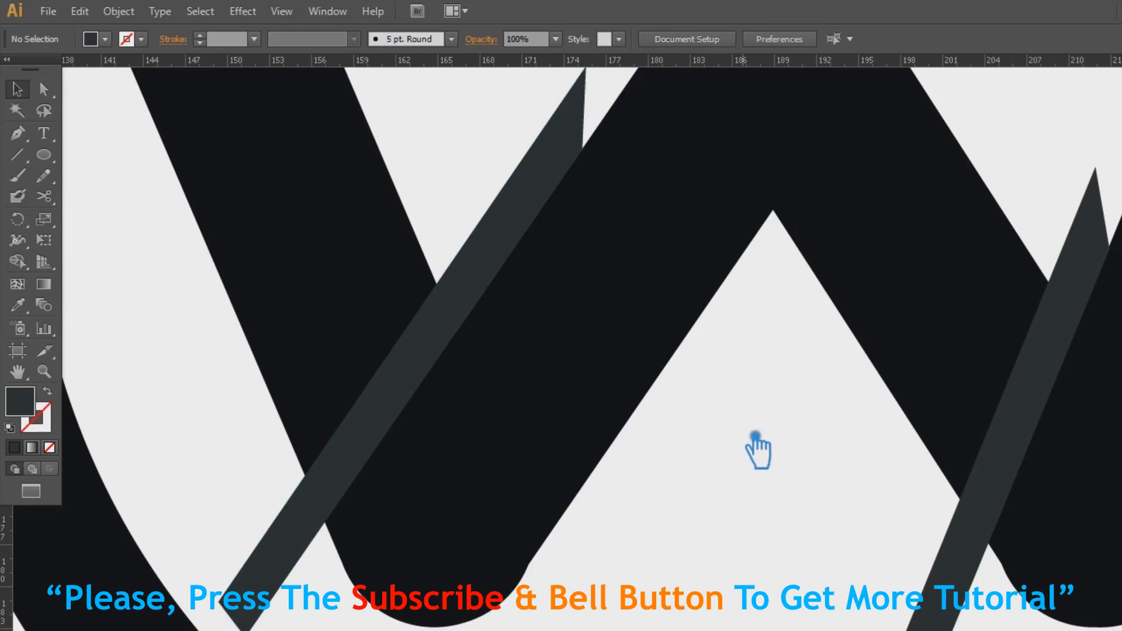
Try placing a copy of the left valley's strip over the W's middle peak and delete that copy
key(s)
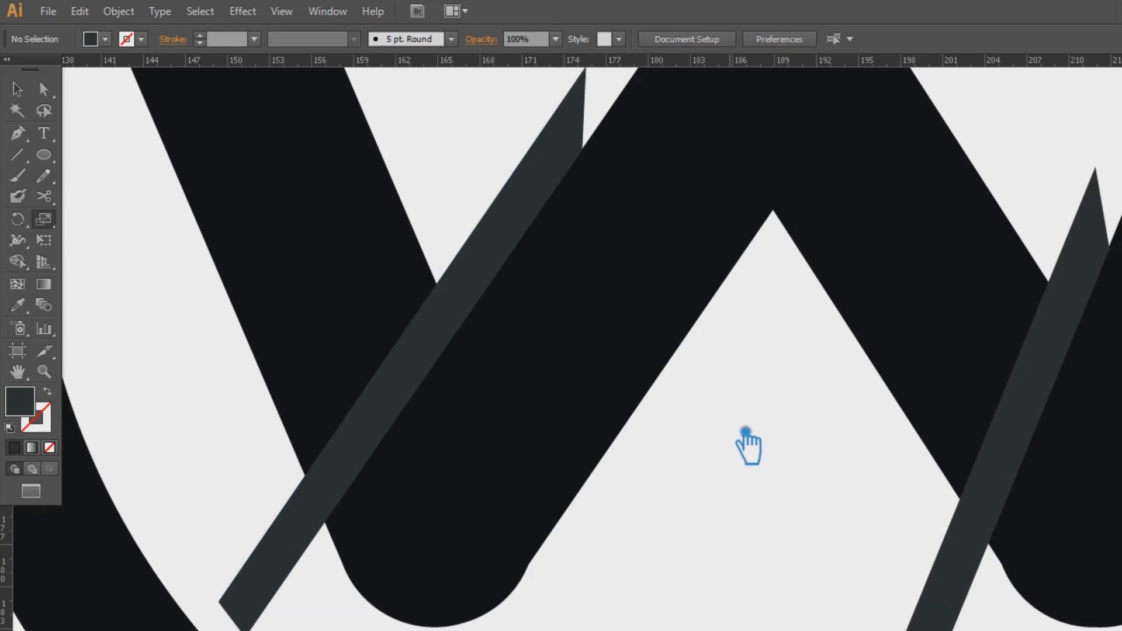
key(ctrl+minus)
key(ctrl+minus)
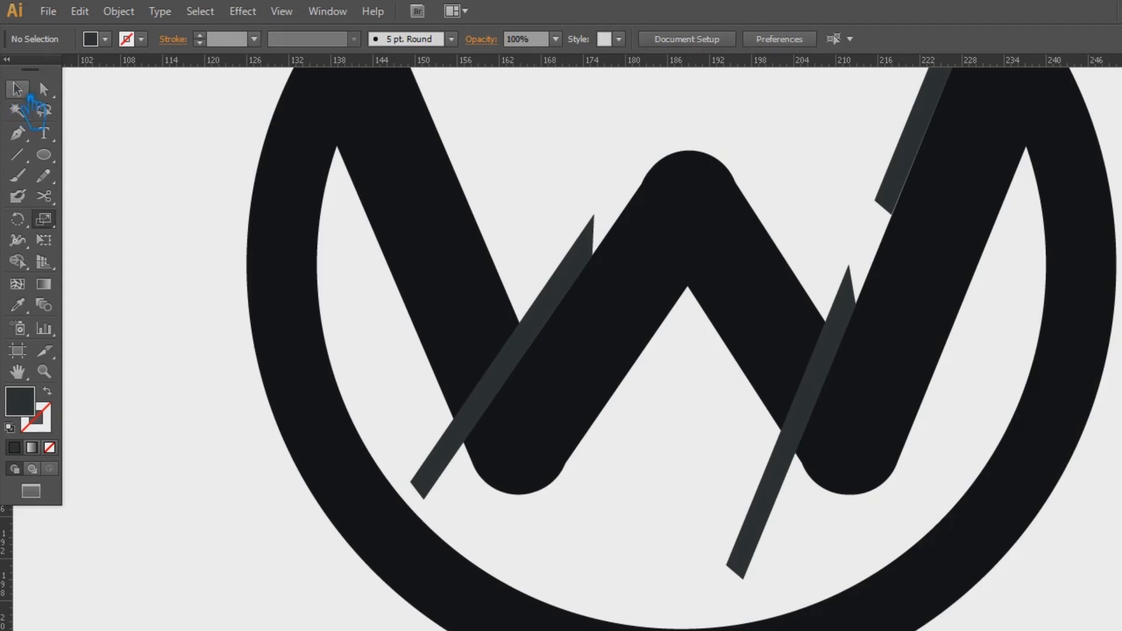
drag(591, 314, 763, 231)
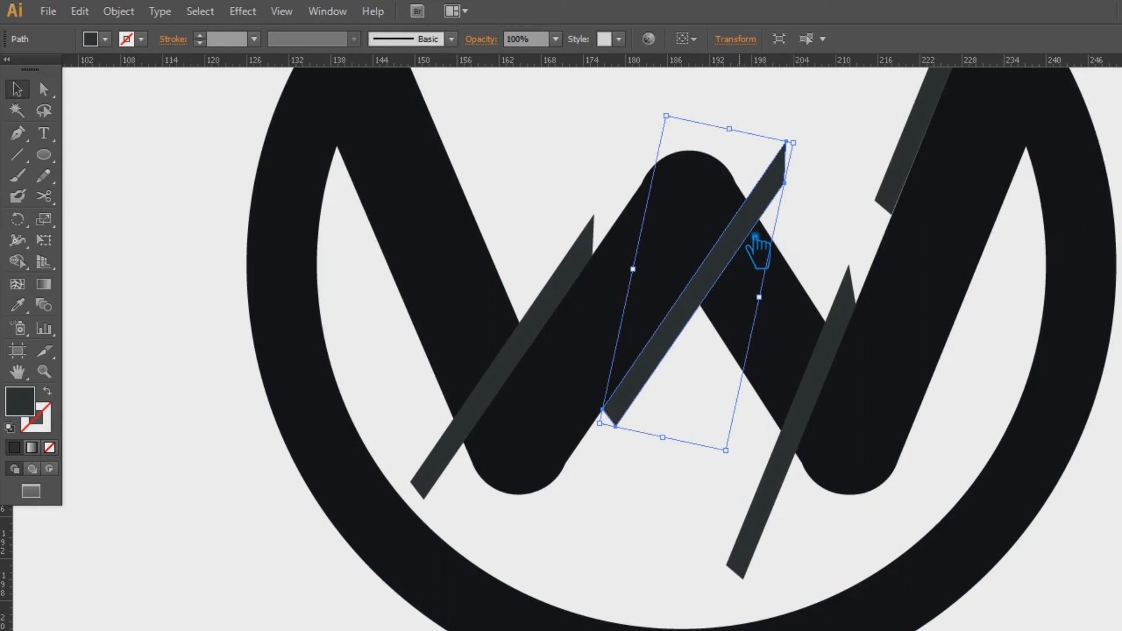
key(Delete)
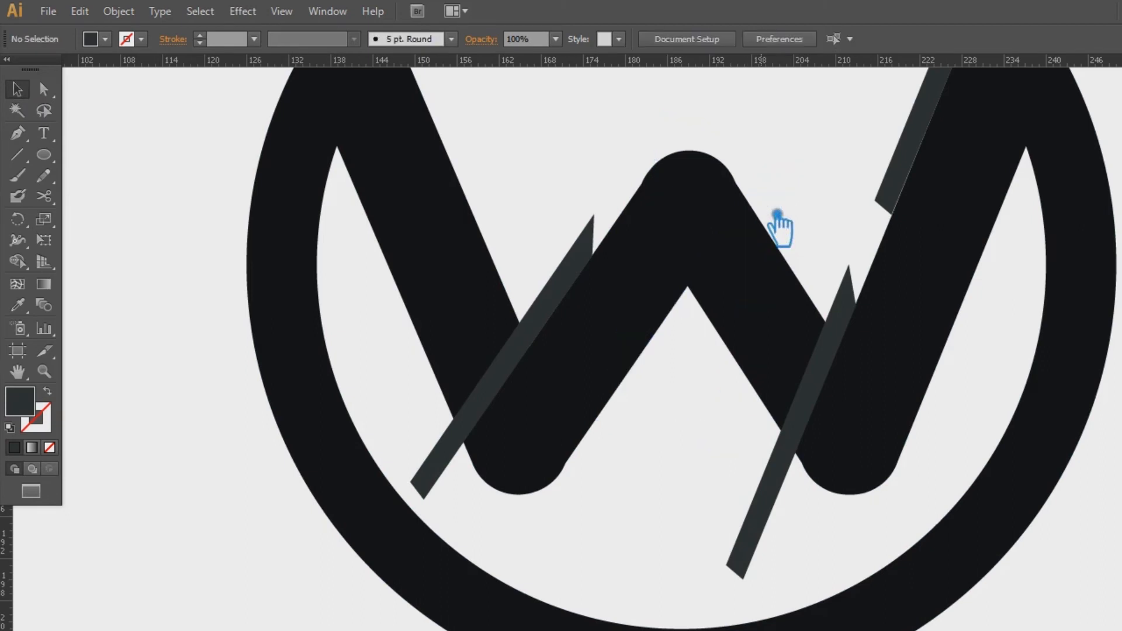
Copy the left valley's strip to the outer edge of the W's left arm and rotate it parallel to that arm, crossing the ring
drag(707, 229, 741, 357)
click(618, 375)
key(ctrl+shift+b)
key(ctrl+shift+b)
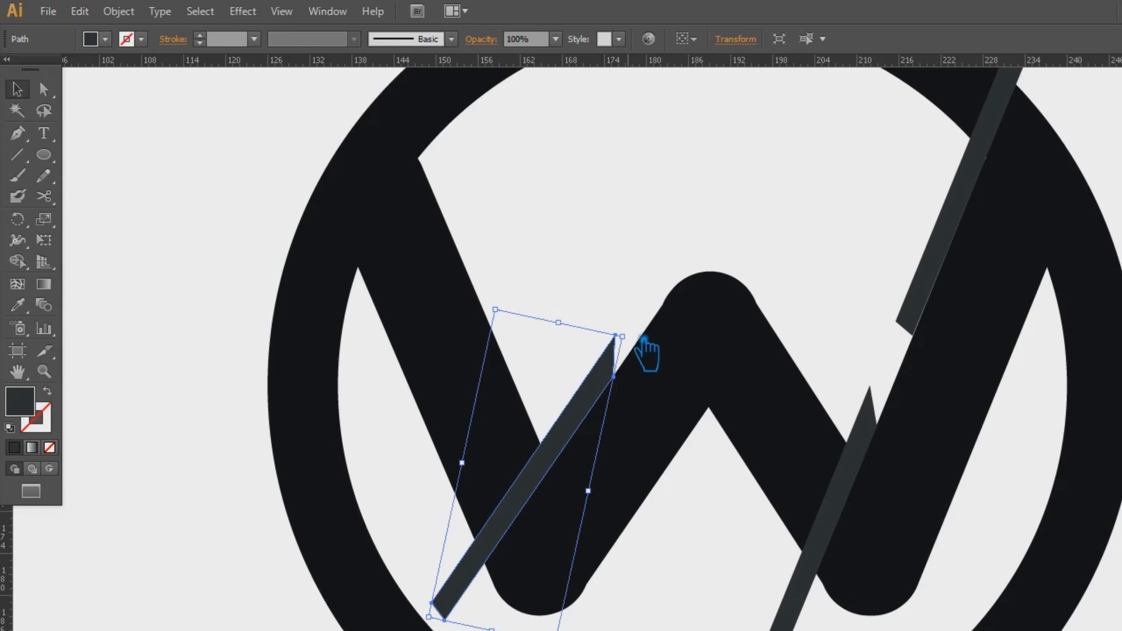
drag(640, 339, 345, 249)
drag(320, 142, 274, 142)
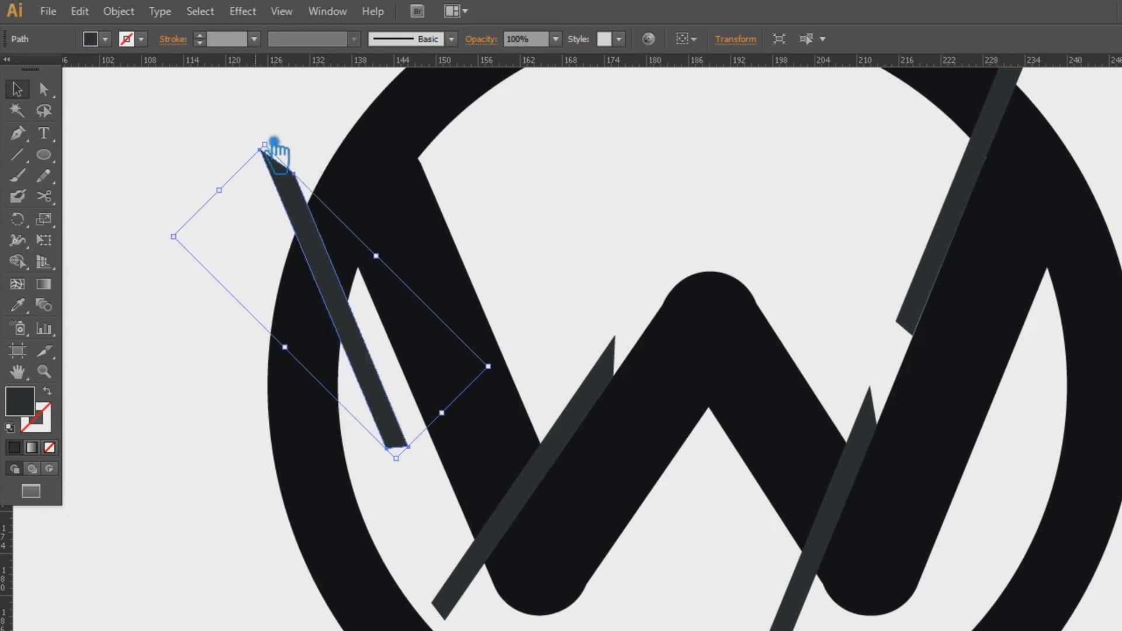
drag(367, 354, 359, 273)
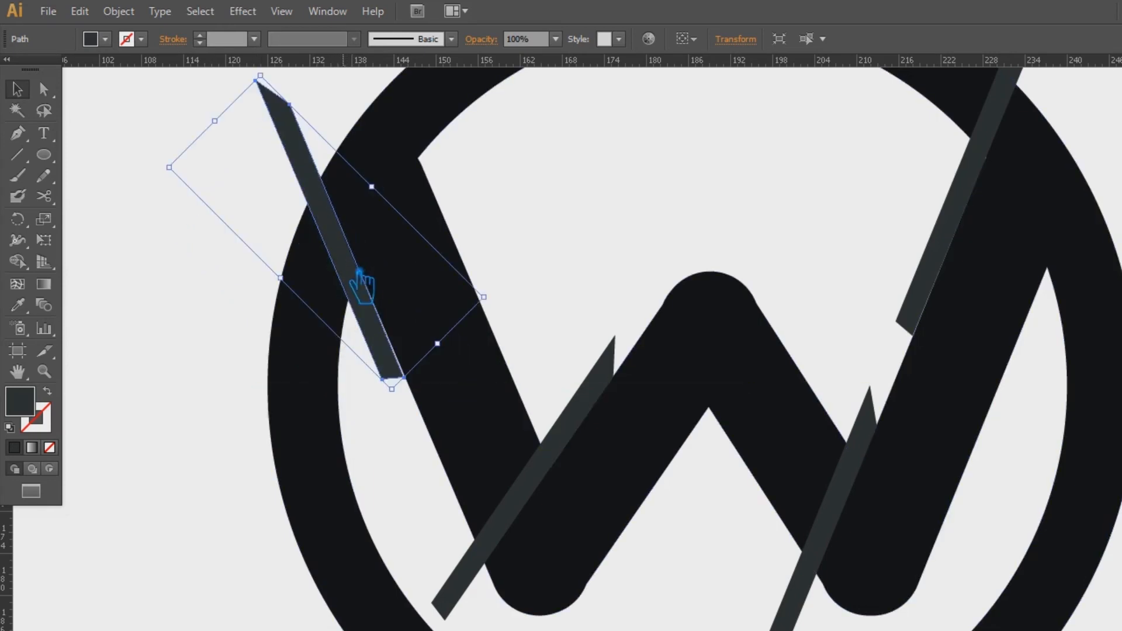
click(214, 319)
Nudge the new strip closer against the outer edge of the W's left arm and deselect it
key(ctrl+plus)
key(ctrl+plus)
key(ctrl+plus)
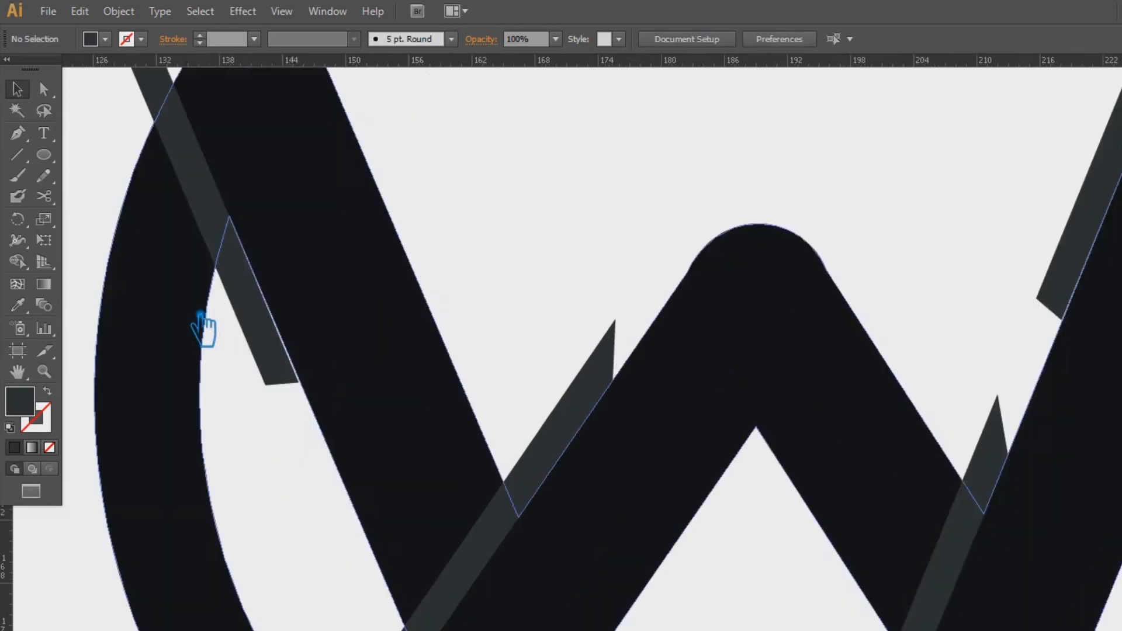
drag(386, 197, 742, 374)
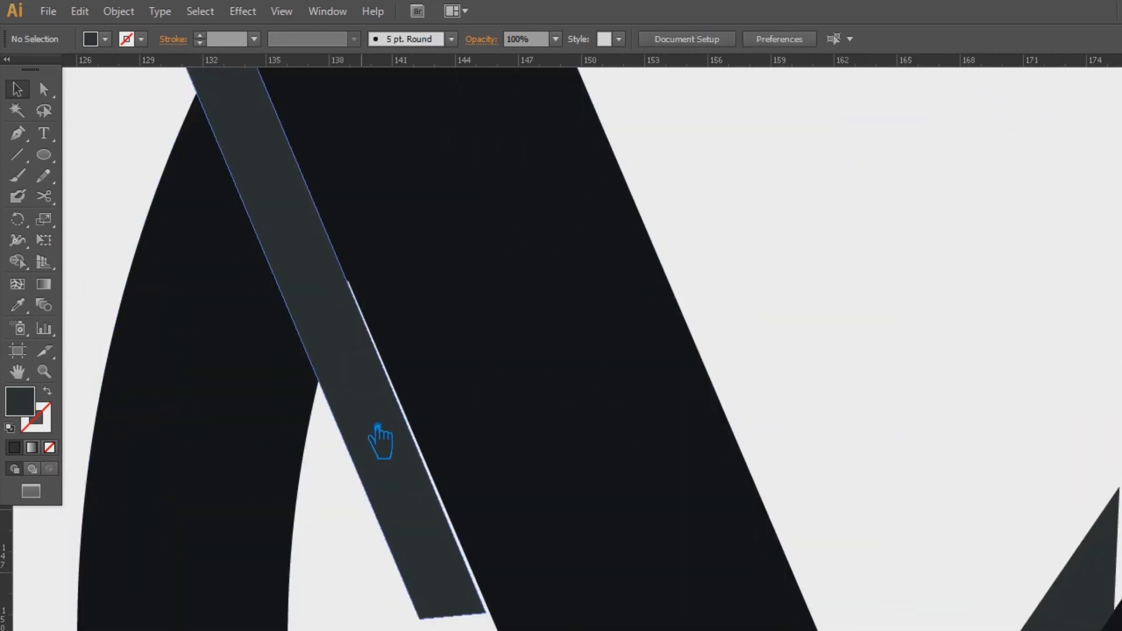
drag(378, 429, 372, 407)
click(858, 357)
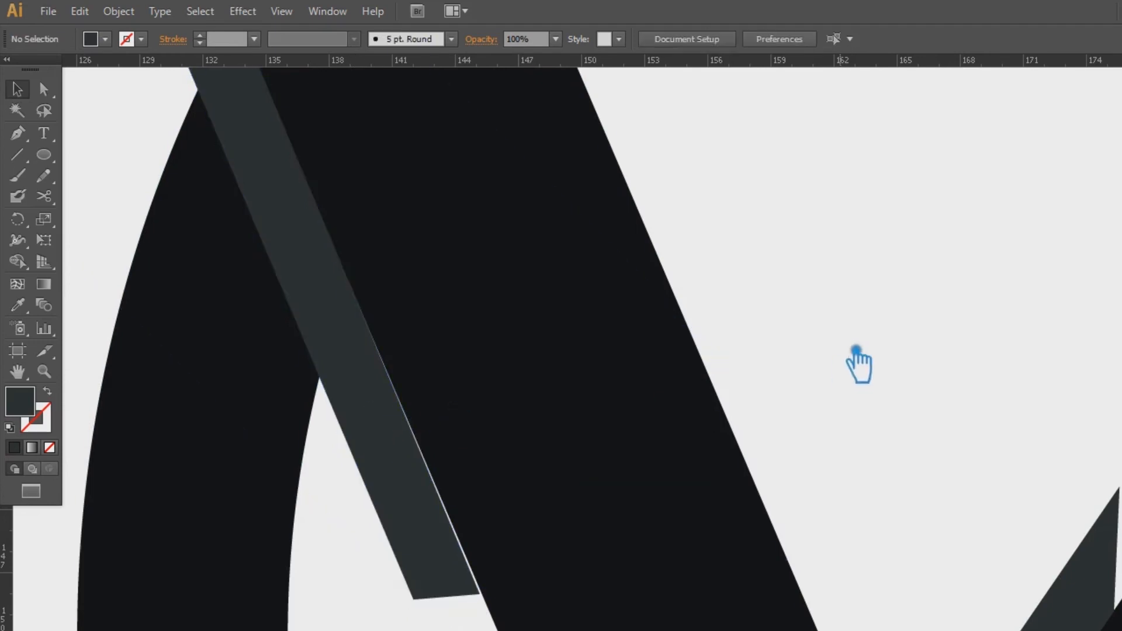
Select the logo together with all four strips, split them with Pathfinder Divide, and ungroup the pieces
key(ctrl+minus)
key(ctrl+minus)
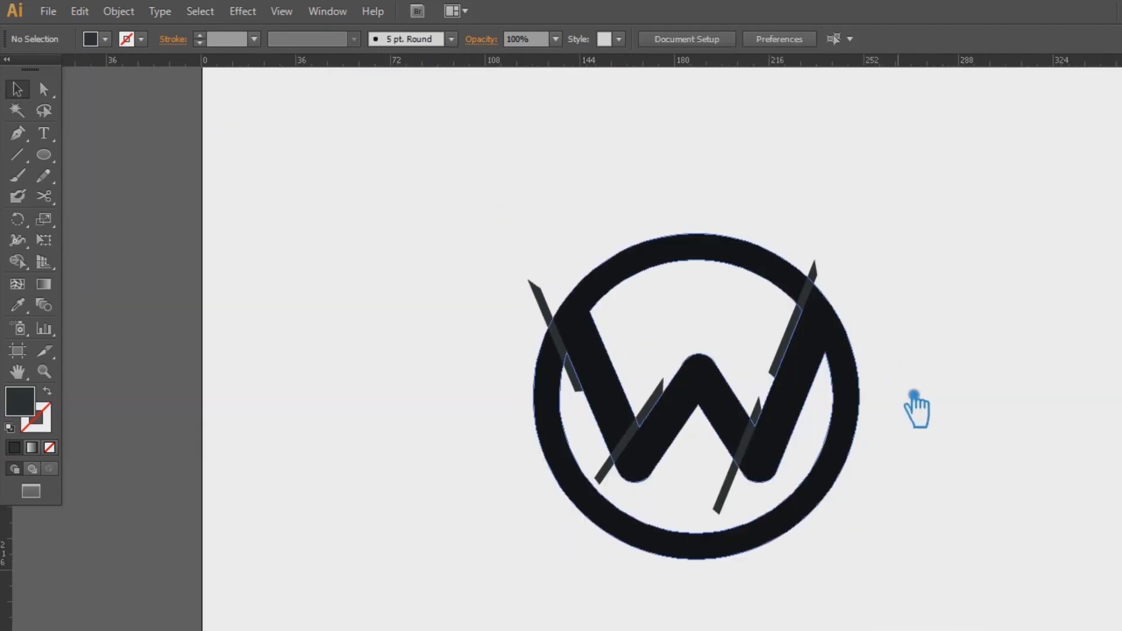
drag(908, 388, 761, 374)
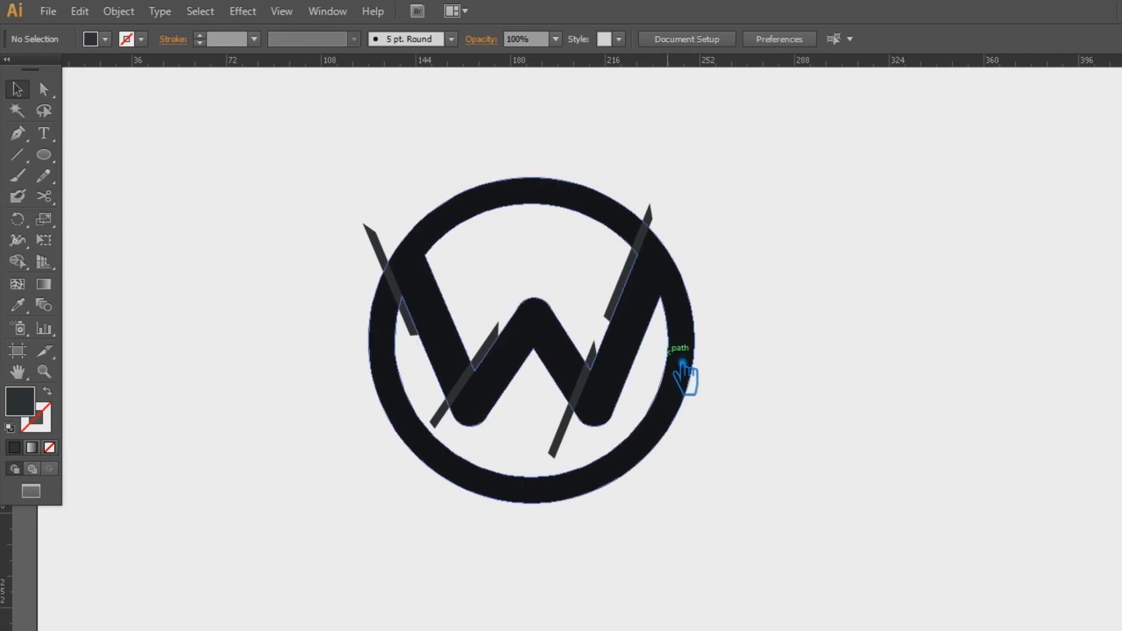
drag(733, 454, 286, 190)
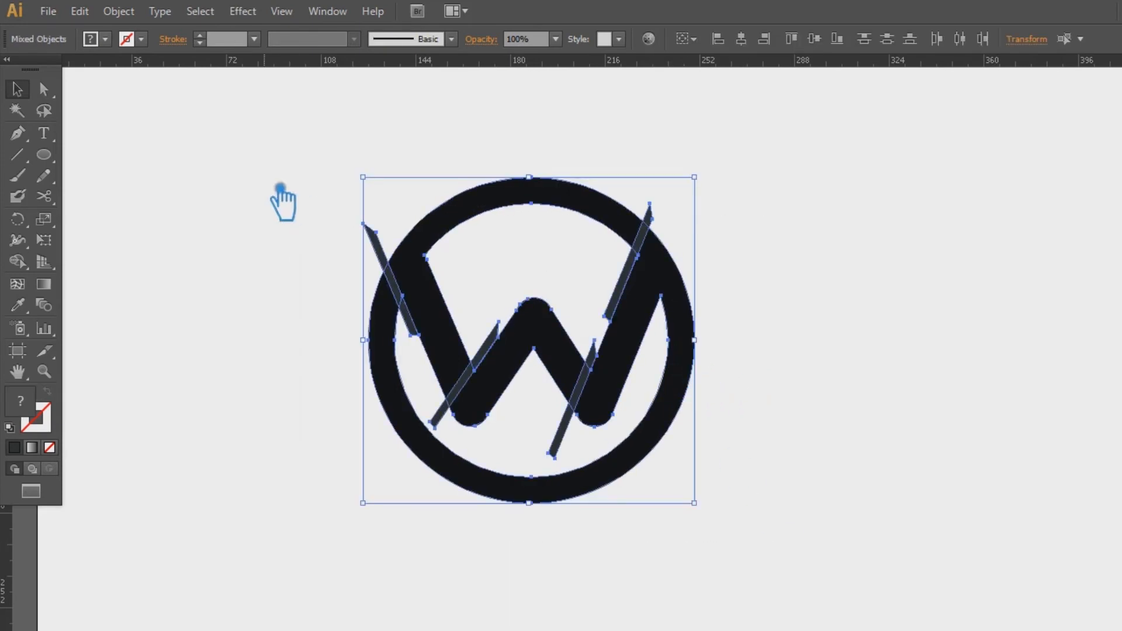
click(905, 301)
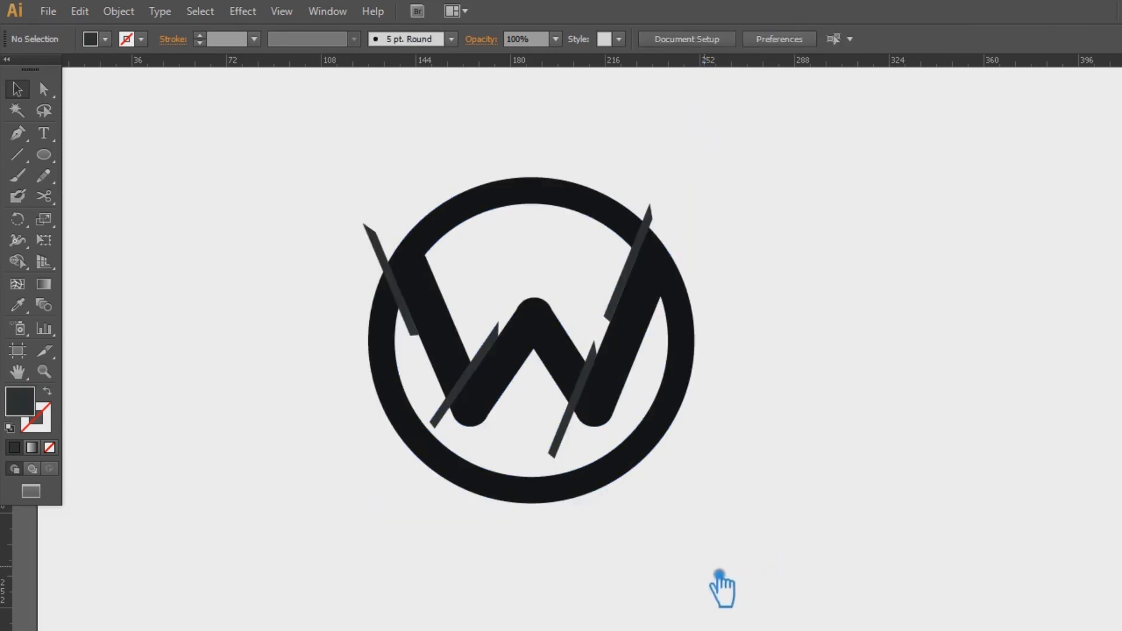
drag(708, 568, 261, 108)
key(shift+ctrl+F9)
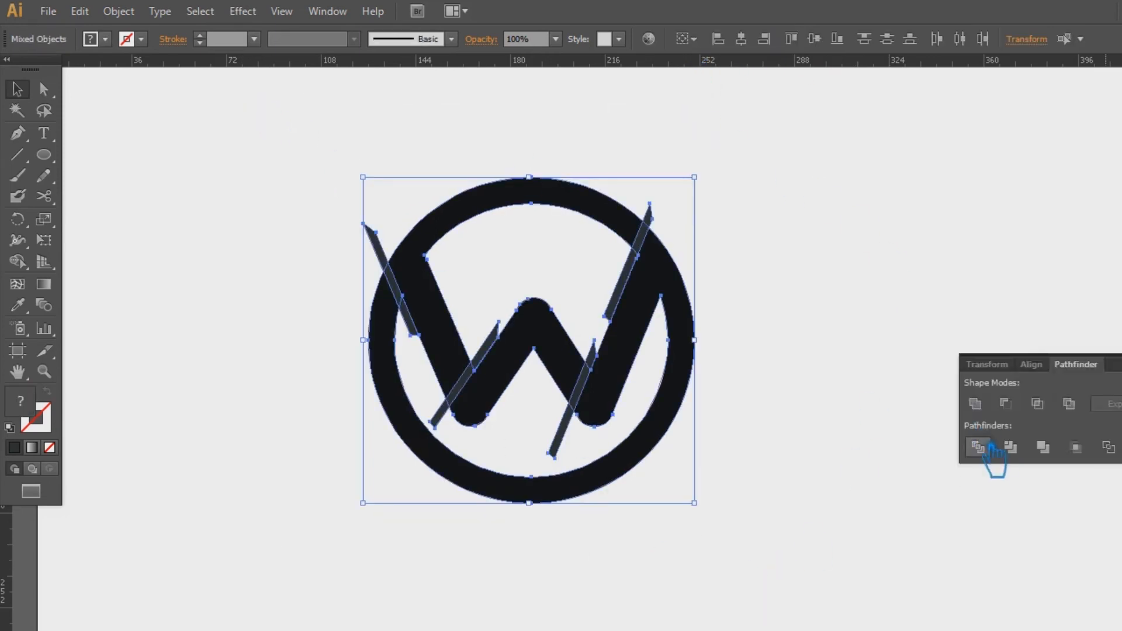
click(987, 449)
click(612, 271)
right_click(646, 258)
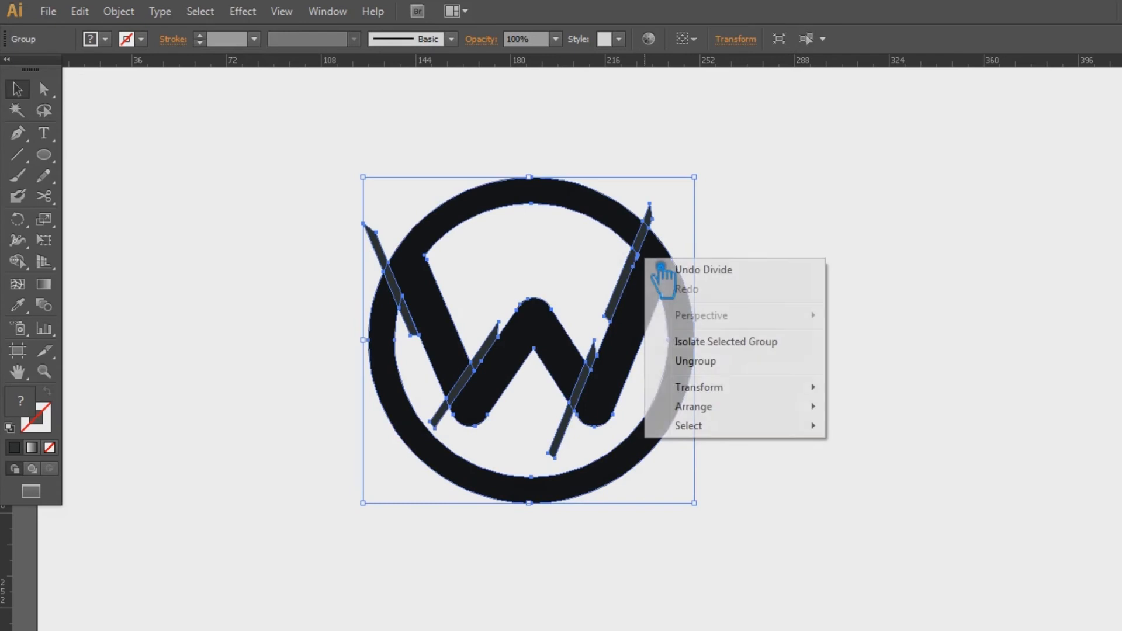
click(707, 361)
Delete the strip pieces beside the W's right and left arms to open gaps in the ring
click(623, 281)
key(Delete)
click(650, 215)
key(Delete)
click(643, 234)
key(Delete)
click(379, 250)
key(Delete)
click(396, 287)
key(Delete)
click(408, 318)
key(Delete)
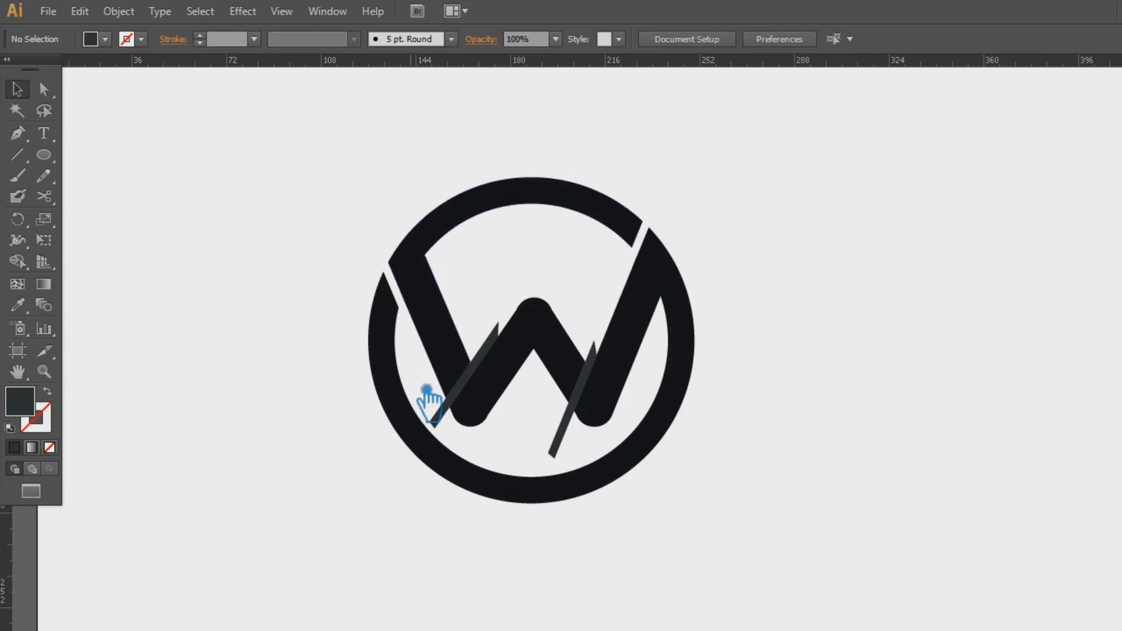
Delete the strip pieces that stick out above and below the W's two valleys
click(443, 412)
key(Delete)
click(487, 343)
key(Delete)
click(589, 357)
key(Delete)
click(568, 446)
key(Delete)
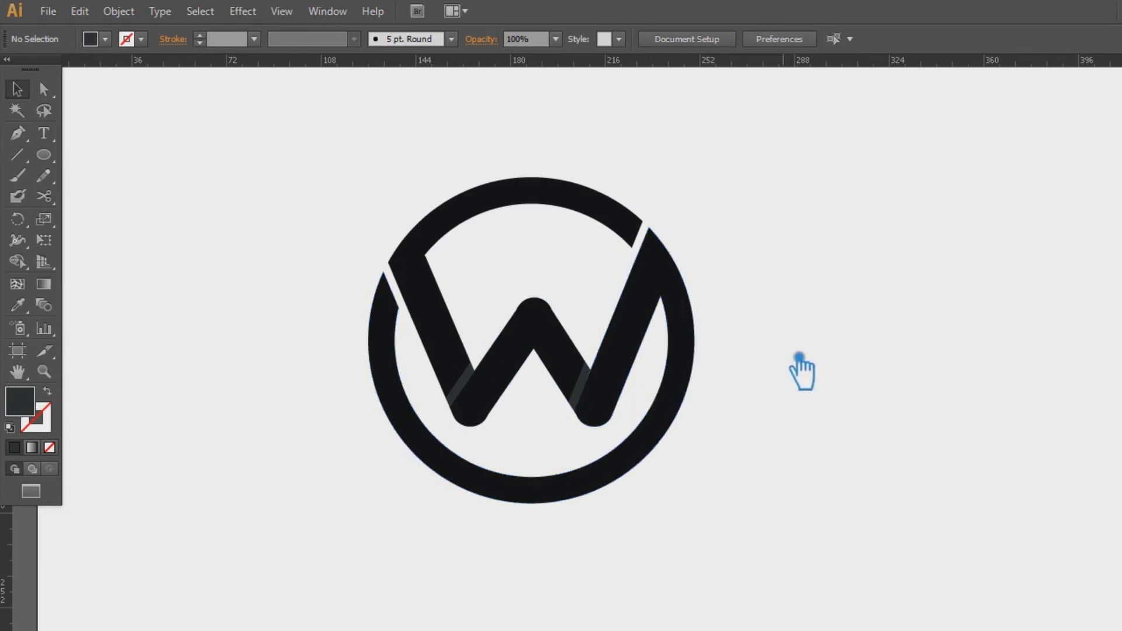
Undo the piece deletions, the ungrouping and the division, and deselect everything
key(ctrl+plus)
key(ctrl+z)
key(ctrl+z)
key(ctrl+z)
key(ctrl+z)
key(ctrl+z)
key(ctrl+z)
key(ctrl+z)
key(ctrl+z)
key(ctrl+z)
key(ctrl+z)
key(ctrl+z)
click(816, 385)
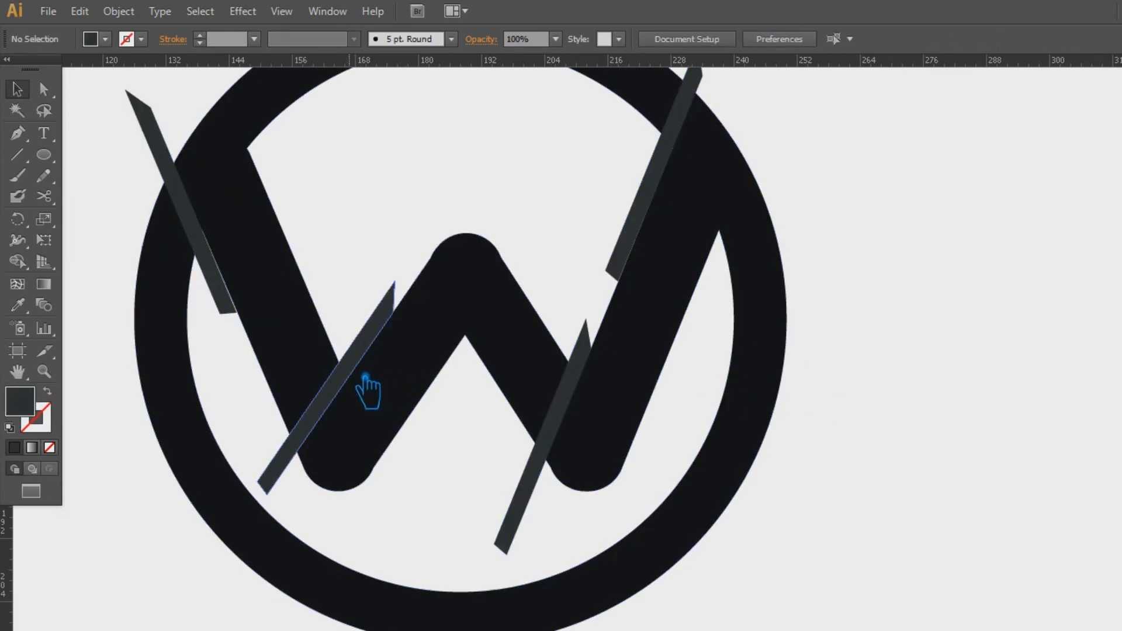
Copy the strip at the W's left valley to just beside its middle peak, and delete the strip crossing the right valley
click(379, 356)
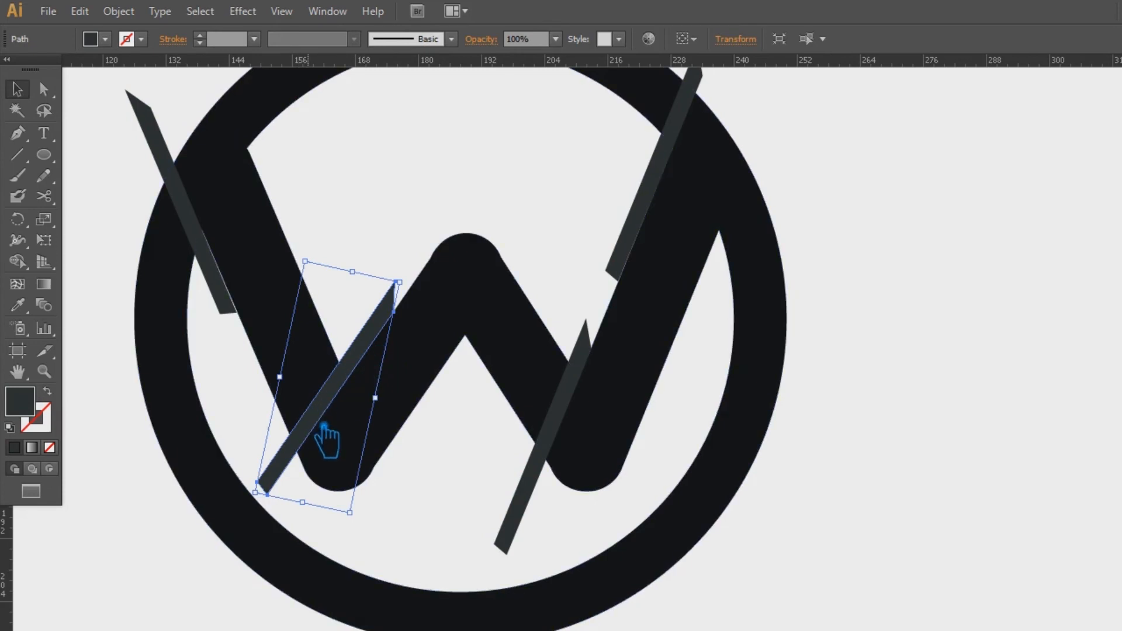
drag(336, 430, 477, 358)
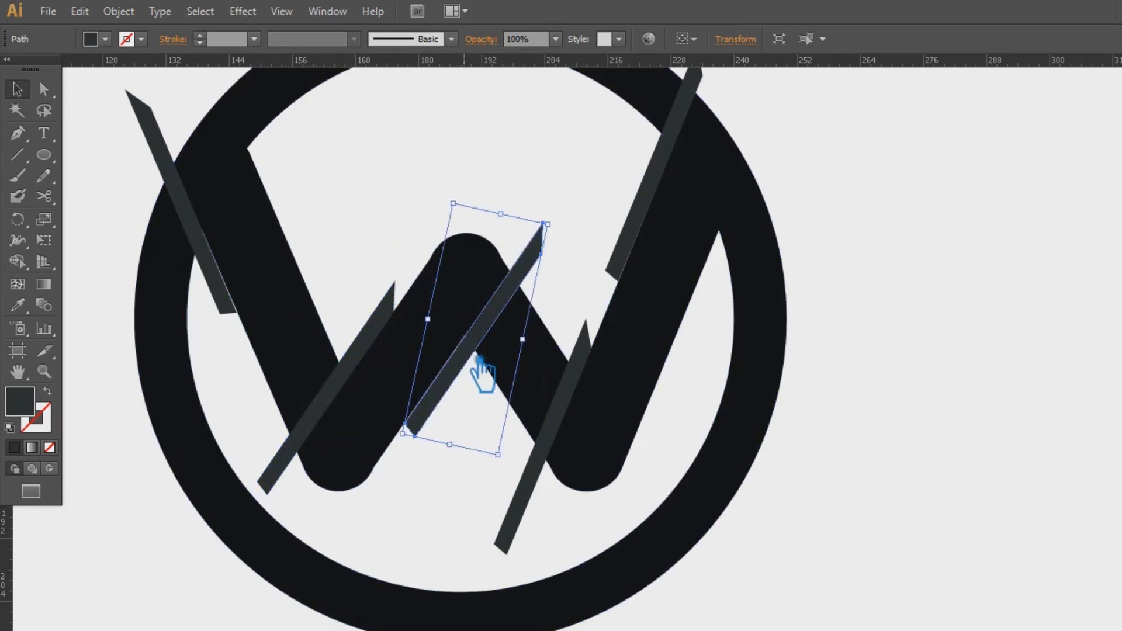
click(528, 501)
key(Delete)
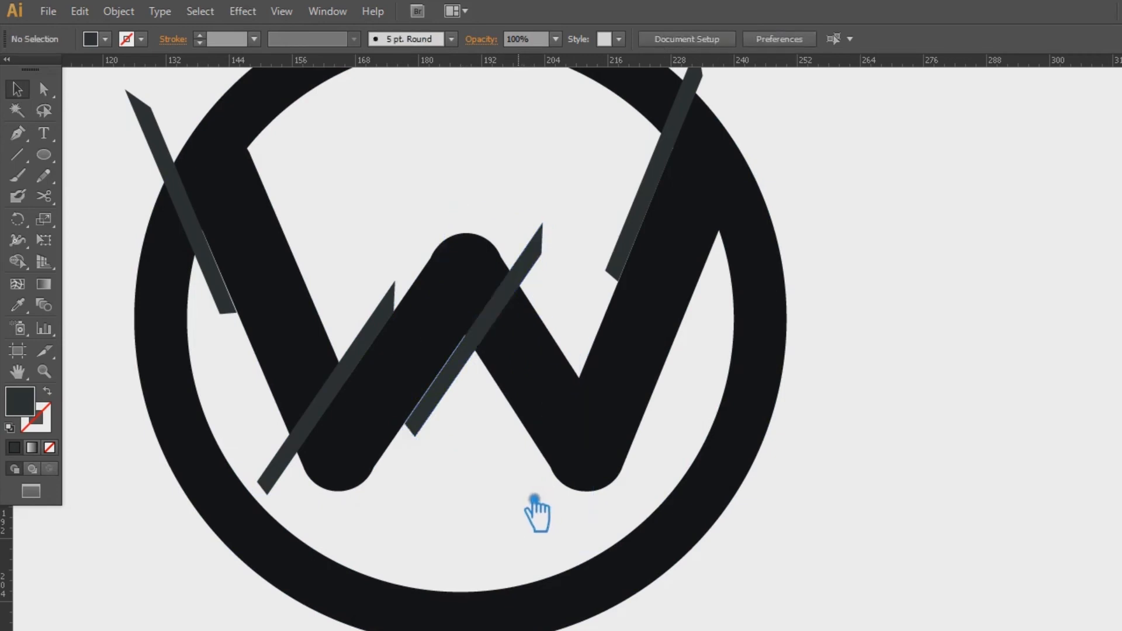
key(ctrl+plus)
key(ctrl+plus)
key(ctrl+plus)
drag(220, 412, 233, 389)
click(223, 603)
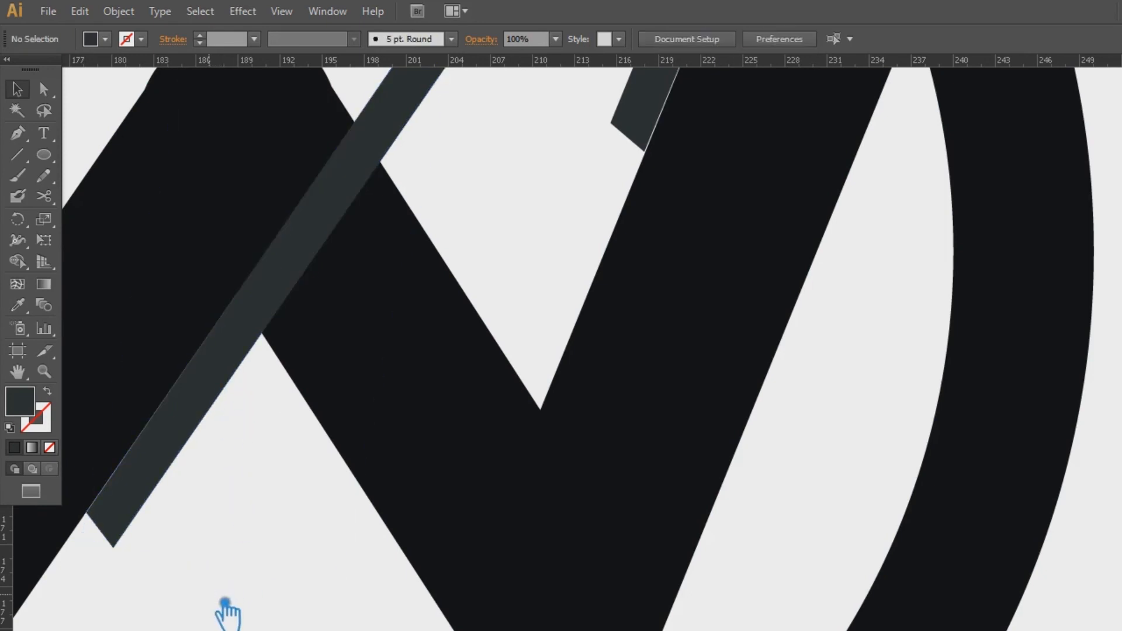
key(ctrl+0)
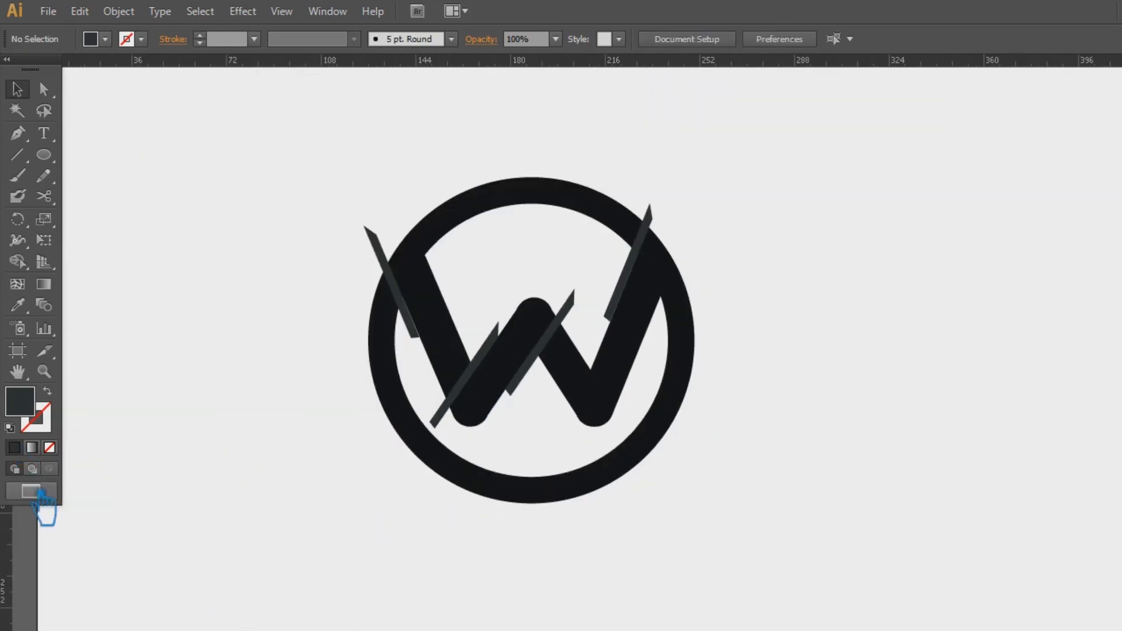
Select the logo with all four strips, split them with Pathfinder Divide, ungroup the pieces and deselect them
drag(740, 551, 204, 183)
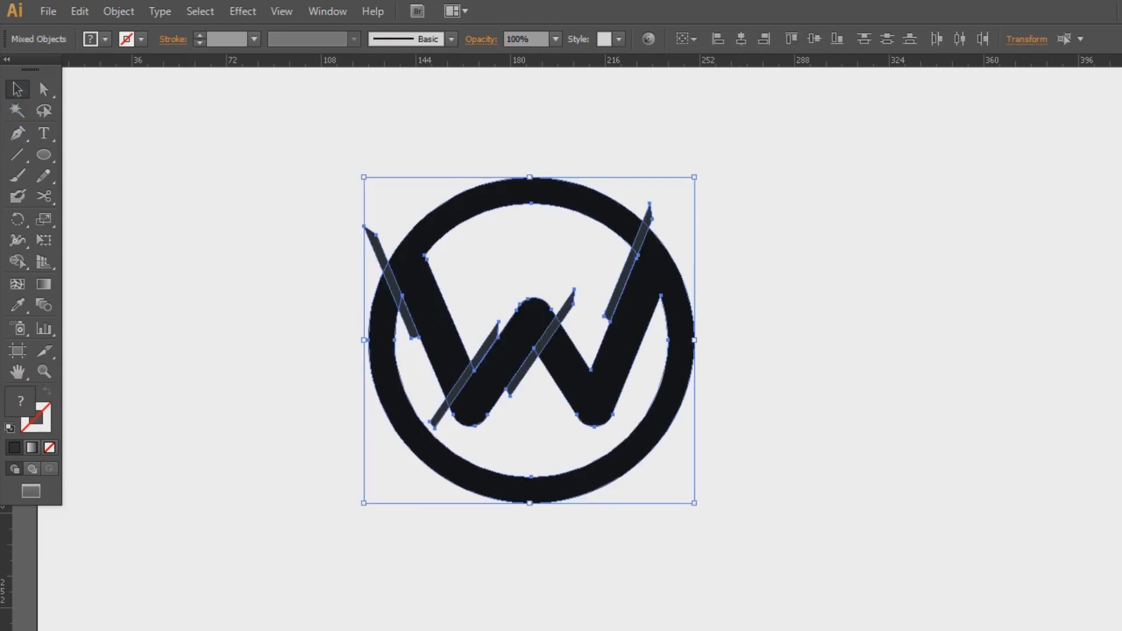
key(shift+ctrl+F9)
click(979, 447)
key(shift+ctrl+F9)
right_click(555, 358)
click(610, 461)
click(853, 350)
Delete the strip pieces along the W's right and left arms to cut two slanted gaps in the ring
click(648, 217)
key(Delete)
click(631, 264)
key(Delete)
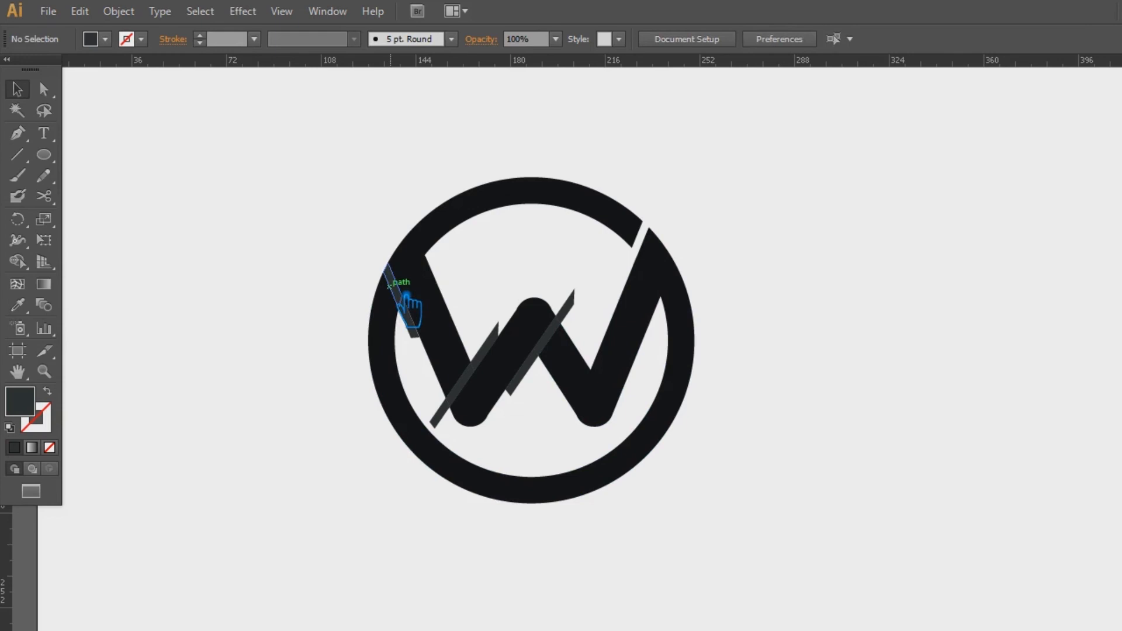
click(406, 301)
key(Delete)
Delete the strip pieces across the W's left valley and the ends sticking out beside the middle peak
click(477, 389)
key(Delete)
click(483, 351)
key(Delete)
click(565, 307)
key(Delete)
click(525, 377)
click(541, 386)
key(Delete)
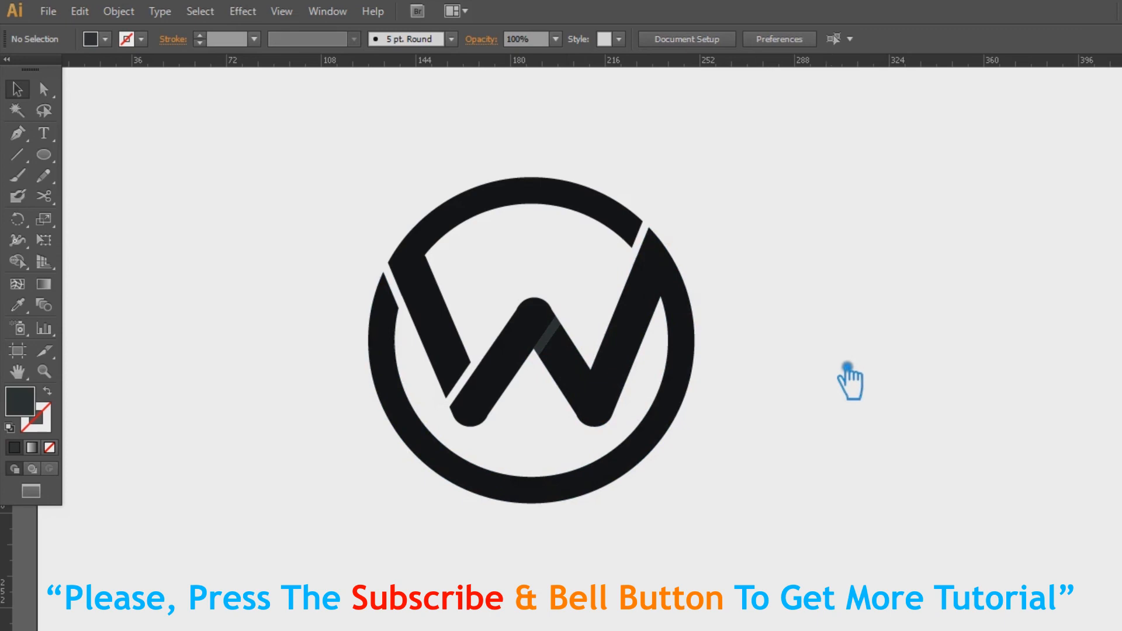
Delete the remaining strip piece beside the middle peak and the unfilled leftover shape within the W
key(ctrl+F10)
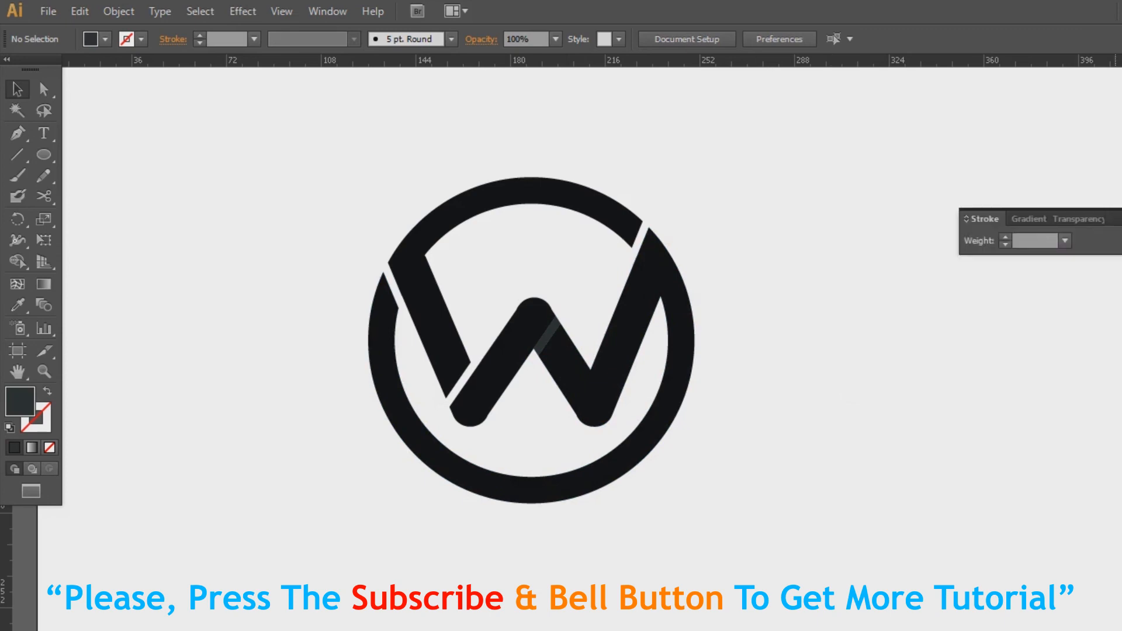
key(ctrl+F10)
key(ctrl+equal)
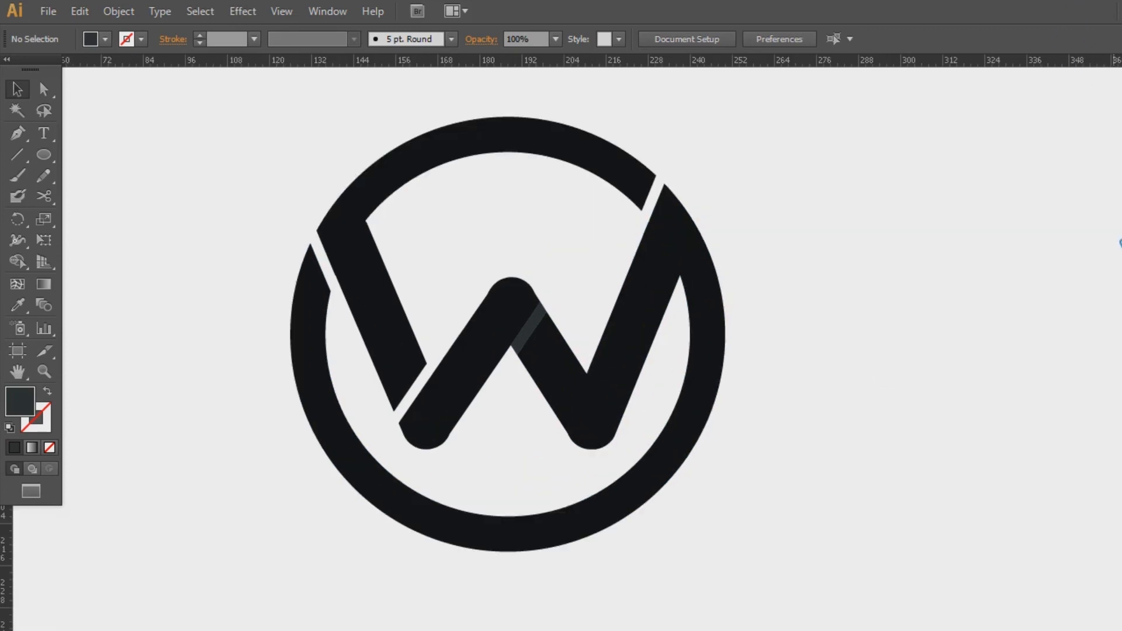
drag(1119, 240, 1108, 397)
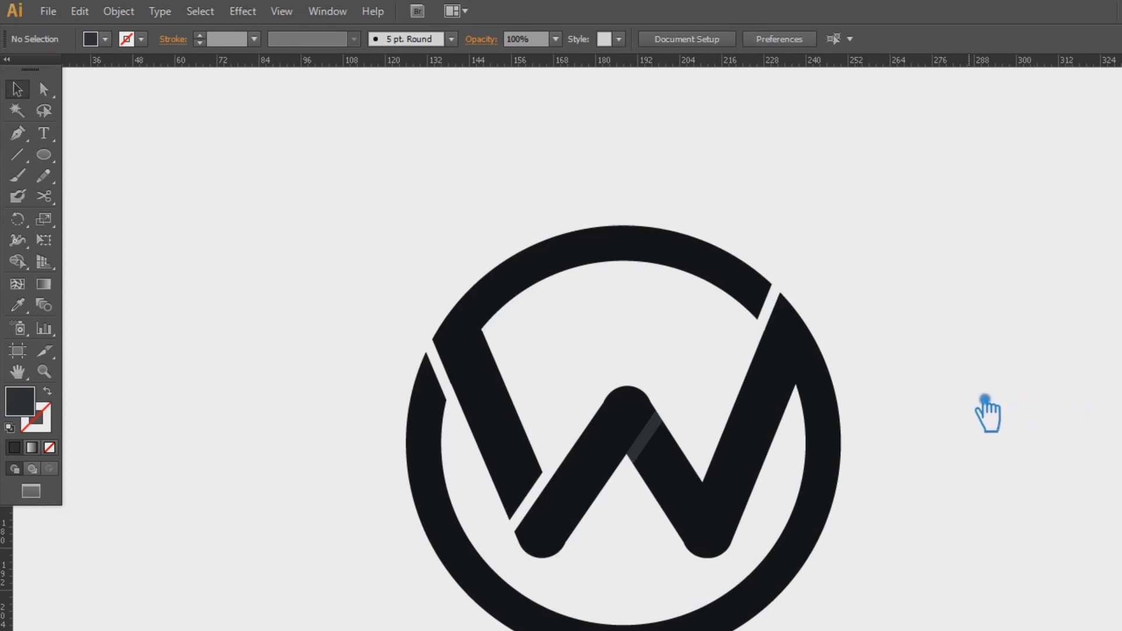
click(648, 434)
key(Delete)
drag(692, 398, 712, 414)
key(Delete)
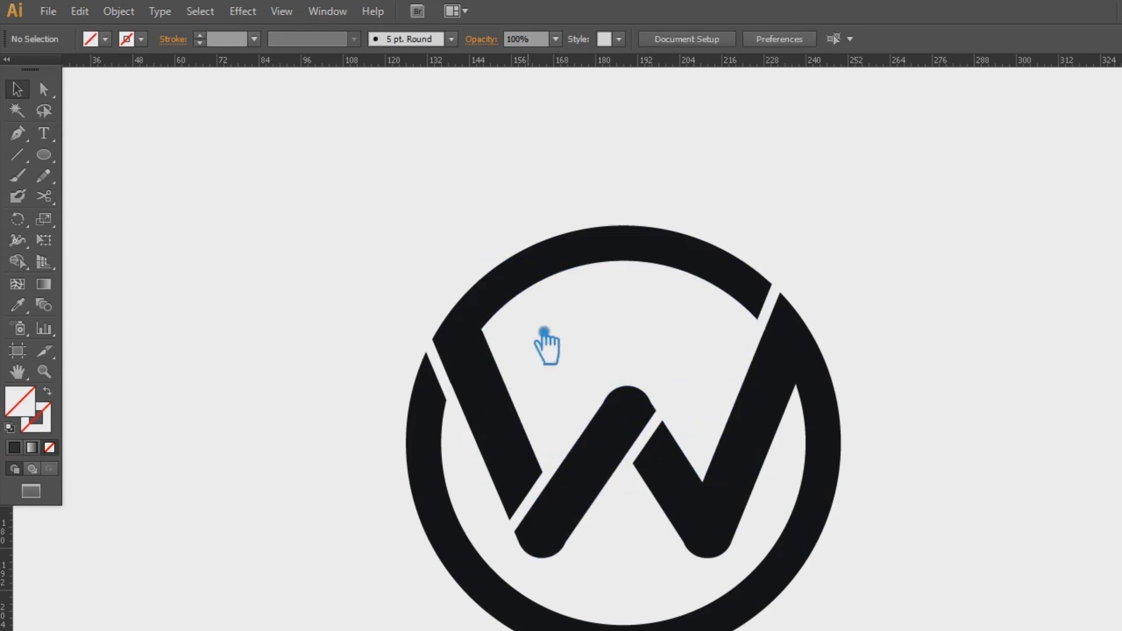
Delete the unfilled leftover shape between the W's underside and the ring, and check the whole logo for other stray pieces
drag(946, 569, 921, 479)
drag(903, 561, 433, 241)
click(339, 343)
click(454, 354)
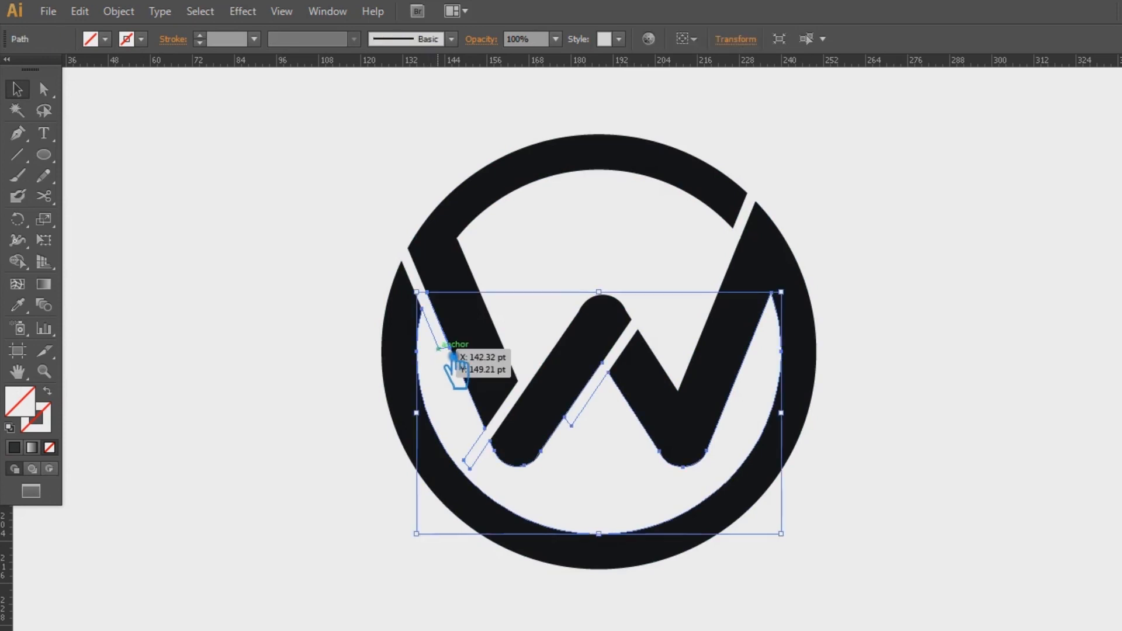
key(Delete)
drag(894, 592, 307, 145)
click(898, 314)
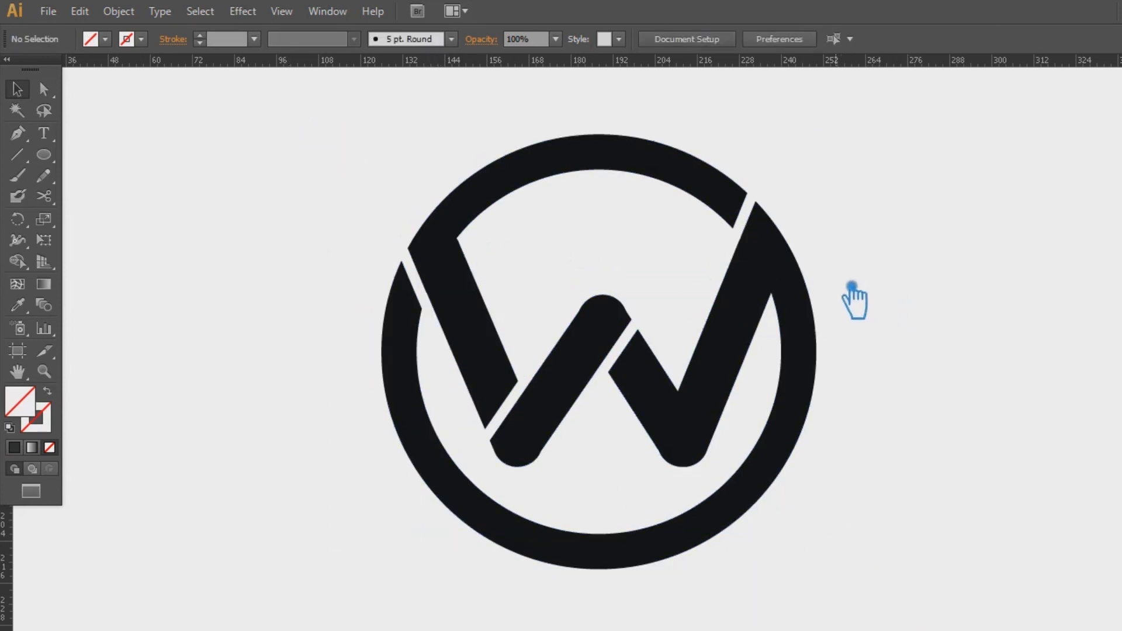
Fill the piece formed by the lower ring and the W's right arm with a dark red
click(584, 387)
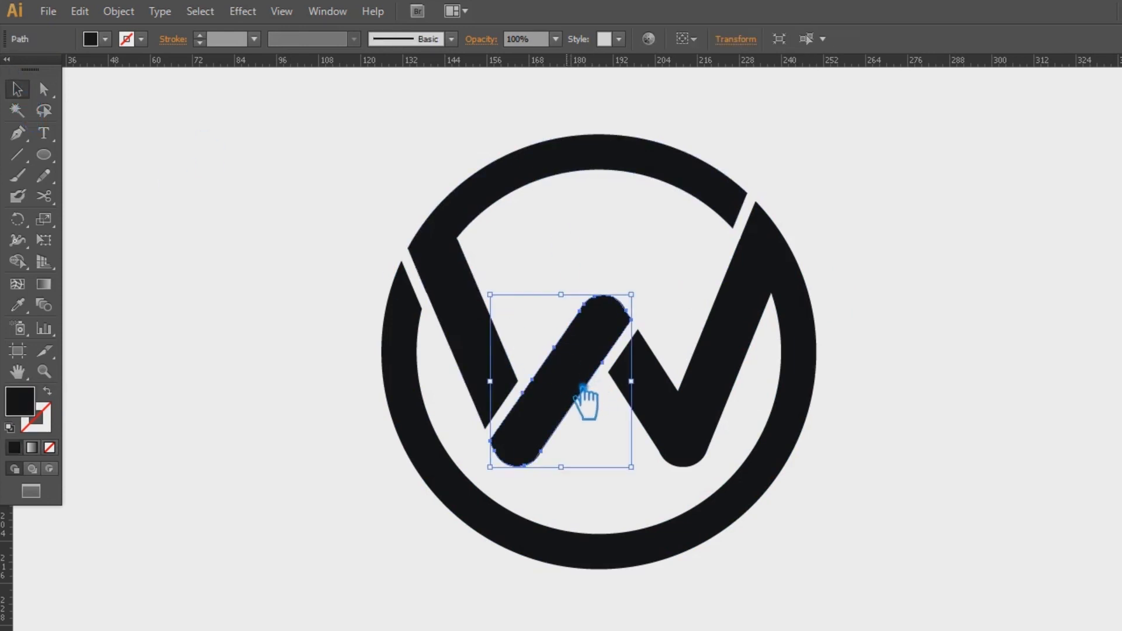
click(759, 324)
click(1006, 390)
click(725, 375)
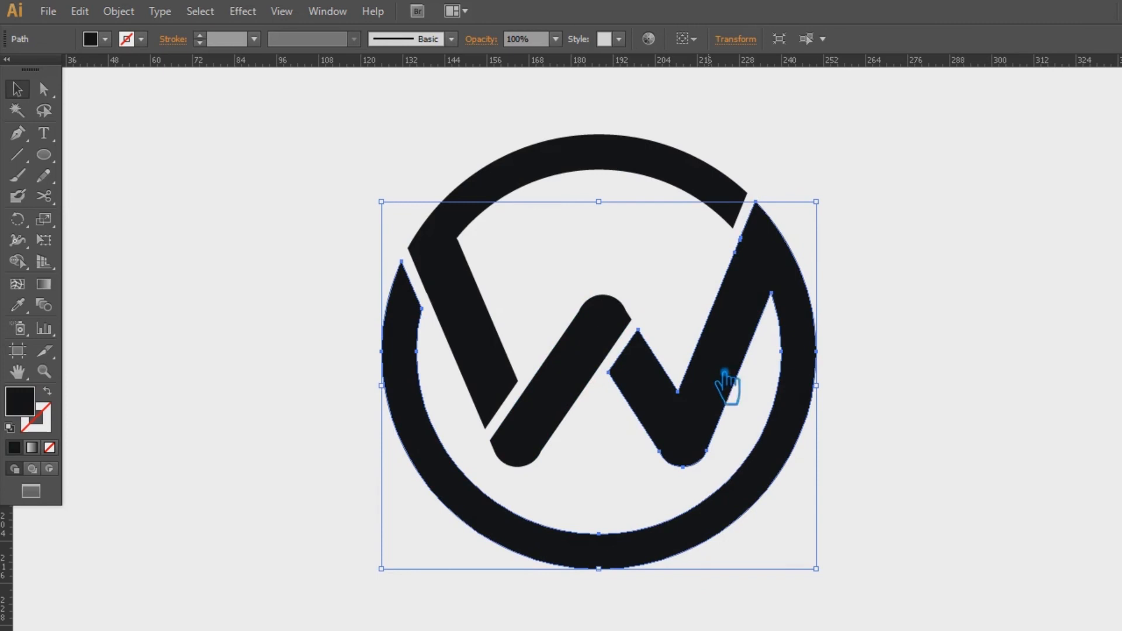
double_click(23, 406)
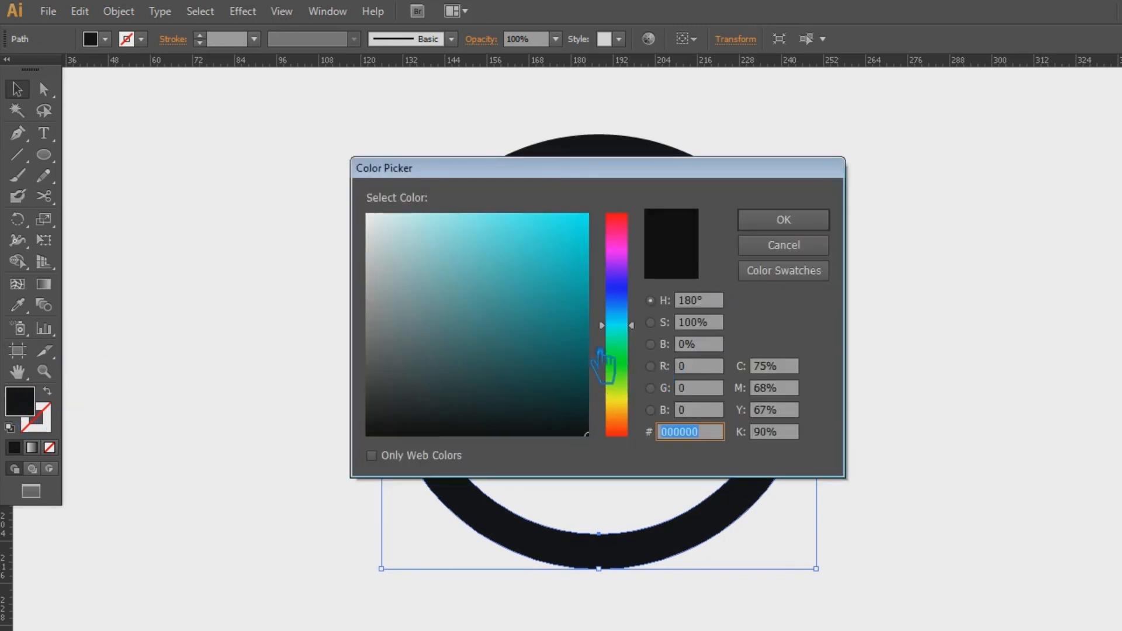
drag(601, 353, 614, 435)
text(700000)
drag(616, 347, 621, 336)
key(Return)
click(948, 319)
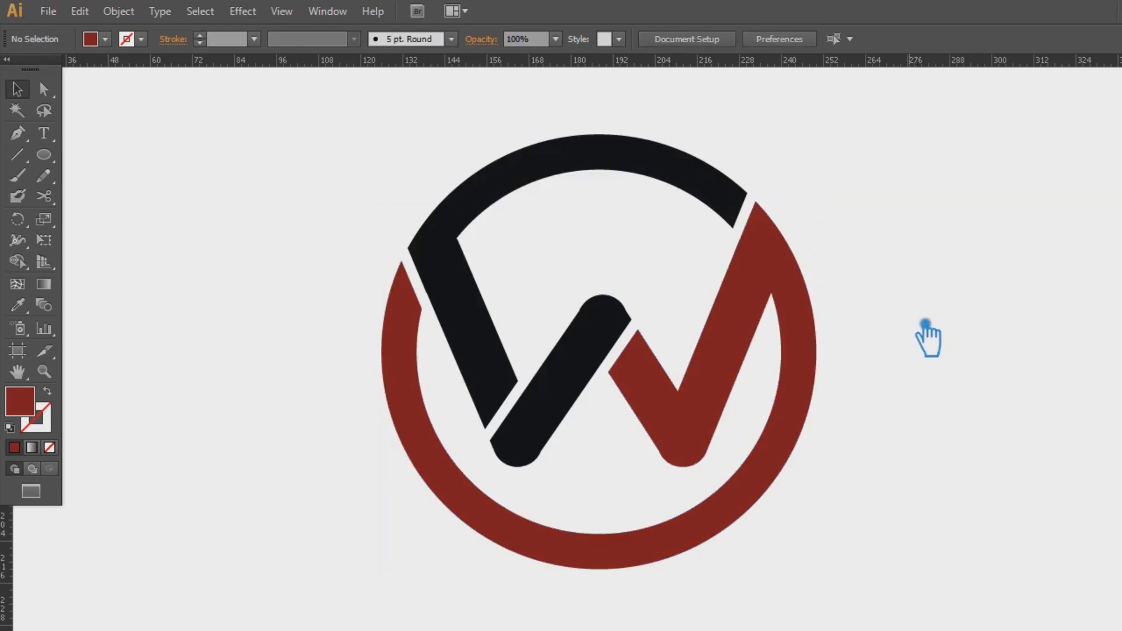
Fill the upper ring piece and the W's middle diagonal bar with a dark grey, and deselect them
click(494, 215)
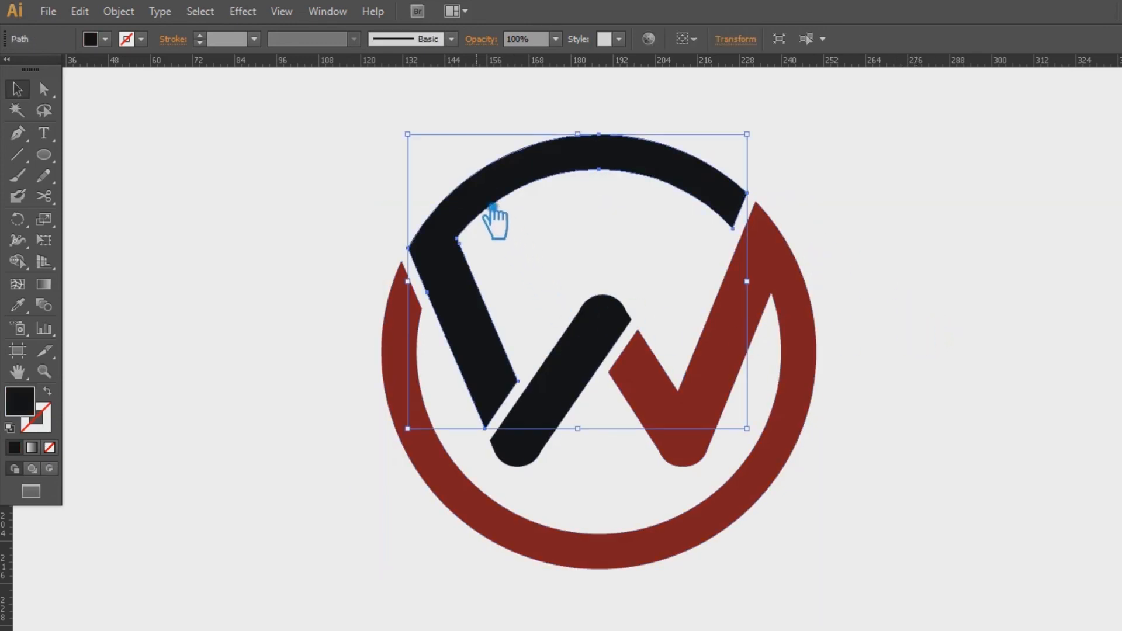
click(582, 397)
double_click(40, 412)
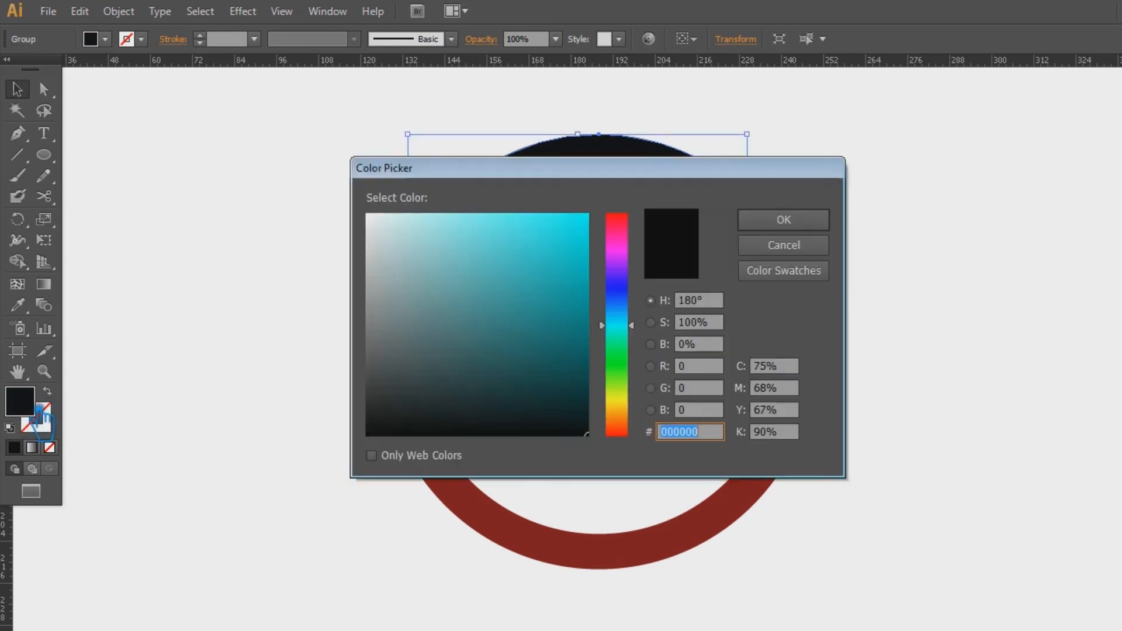
drag(636, 359, 637, 447)
mouse_move(496, 339)
mouse_down()
mouse_move(420, 222)
mouse_move(390, 369)
mouse_move(369, 406)
mouse_move(367, 395)
mouse_up()
click(785, 227)
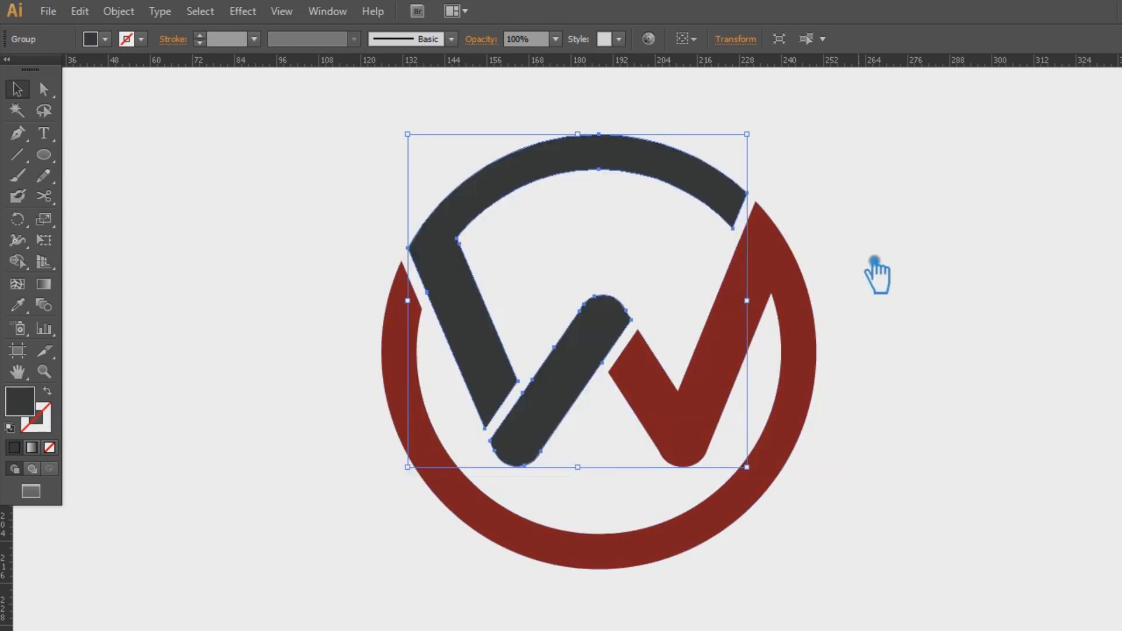
click(882, 338)
Check the outlines of all logo pieces, deselect them and examine the finished logo in full-screen view
drag(870, 569, 337, 143)
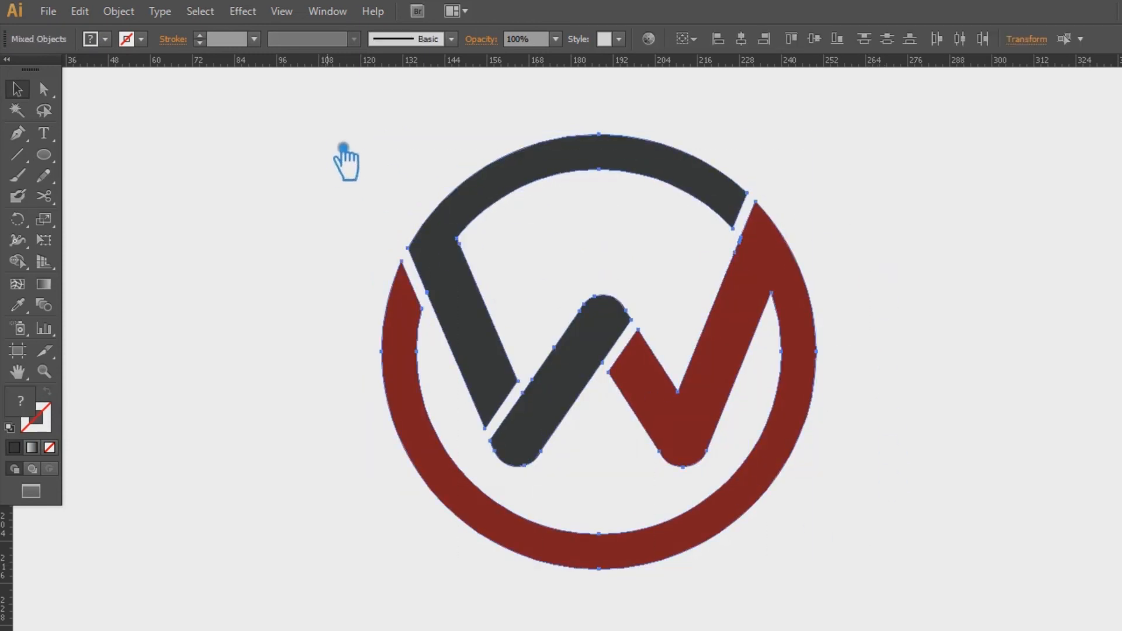
click(957, 279)
key(f)
key(f)
key(f)
key(f)
drag(800, 258, 790, 301)
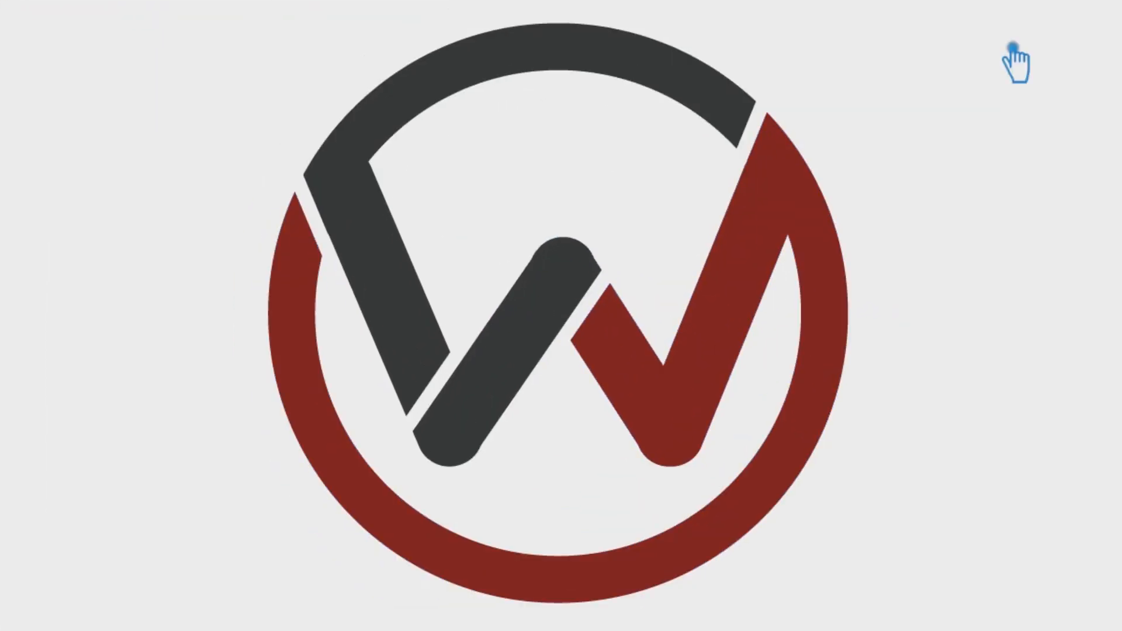